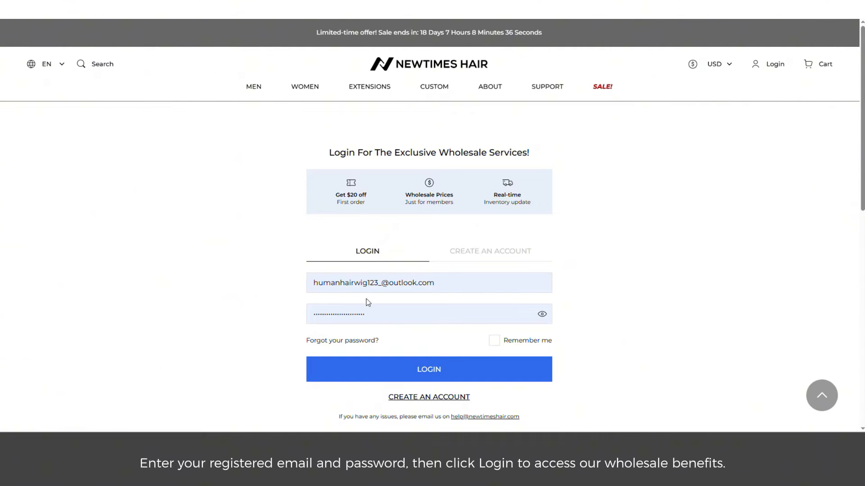
Tick Remember me on the Newtimes Hair login form
left_click(494, 341)
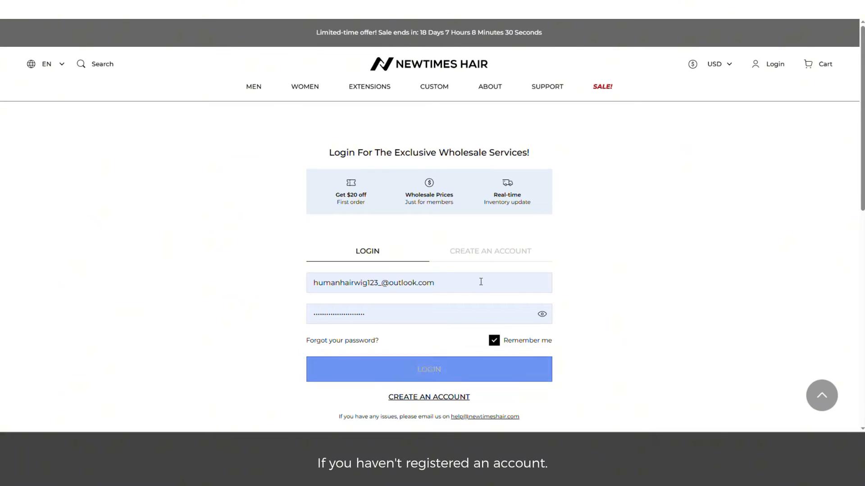
Open the wholesale registration form and enter the applicant's first name, last name and email
left_click(485, 254)
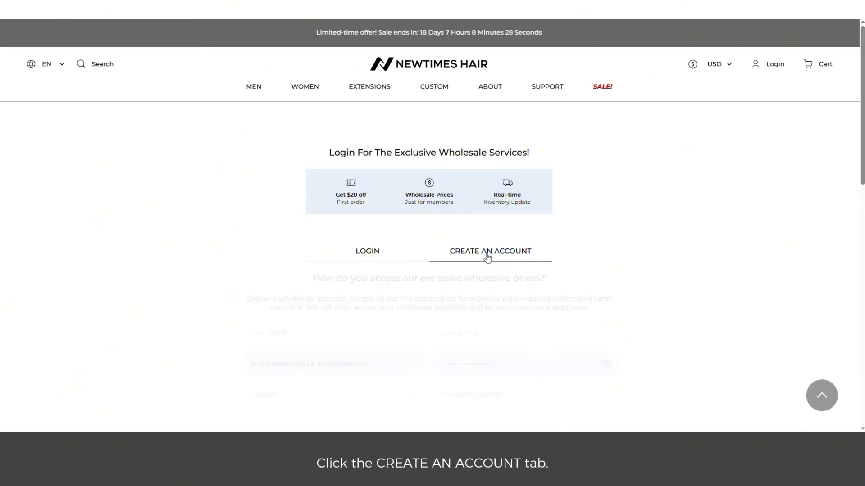
scroll(588, 245, "down", 1)
scroll(652, 231, "down", 2)
left_click(332, 198)
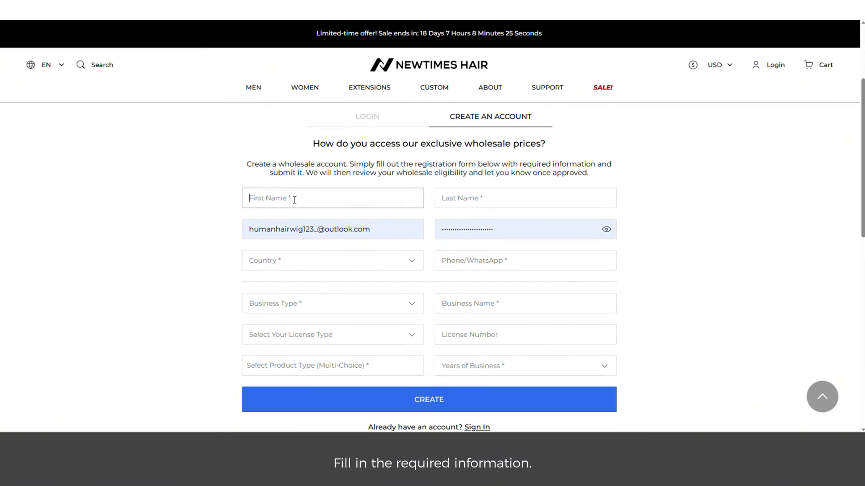
key("Tab")
triple_click(327, 231)
Set country to United States, enter the phone number, business type Hair replacement salon/clinic and business name
left_click(332, 260)
left_click(525, 260)
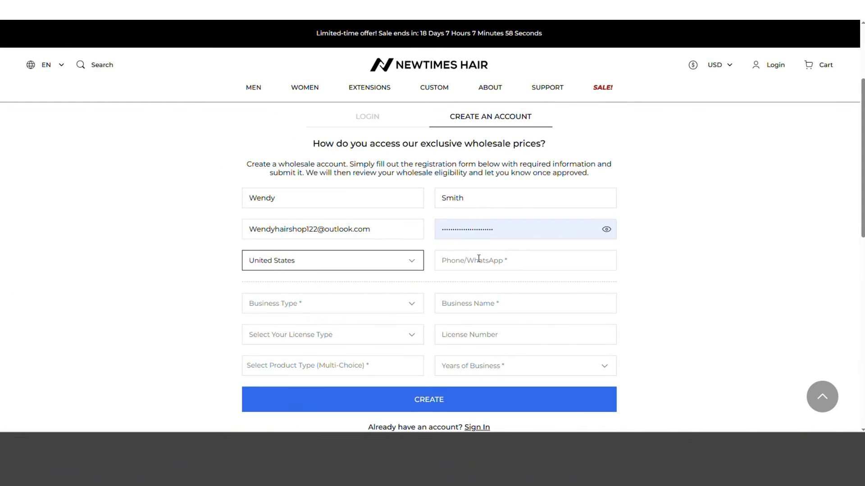
type("121515111111")
left_click(332, 303)
left_click(289, 331)
left_click(525, 304)
type("Wendy hair shop")
Choose Business license with its number, Toupees and Hair extensions products, and 2-5 years in business
left_click(333, 335)
left_click(279, 362)
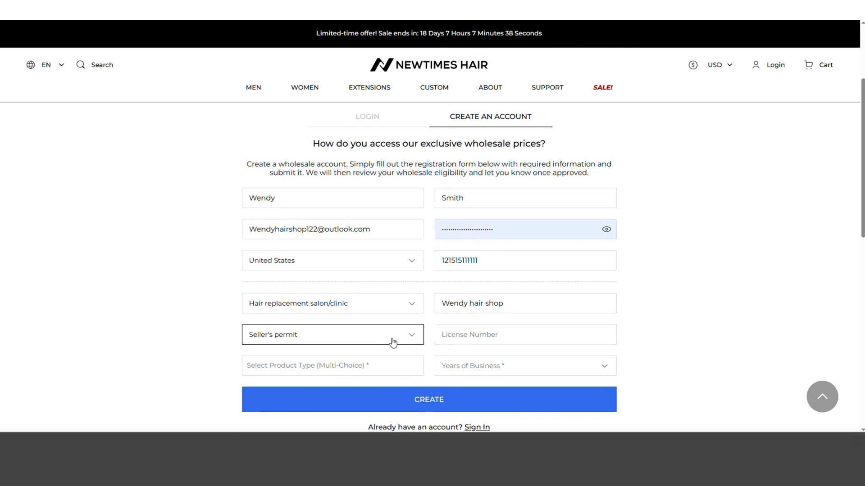
left_click(526, 334)
type("1211")
left_click(333, 366)
left_click(288, 352)
left_click(288, 382)
left_click(526, 330)
left_click(525, 365)
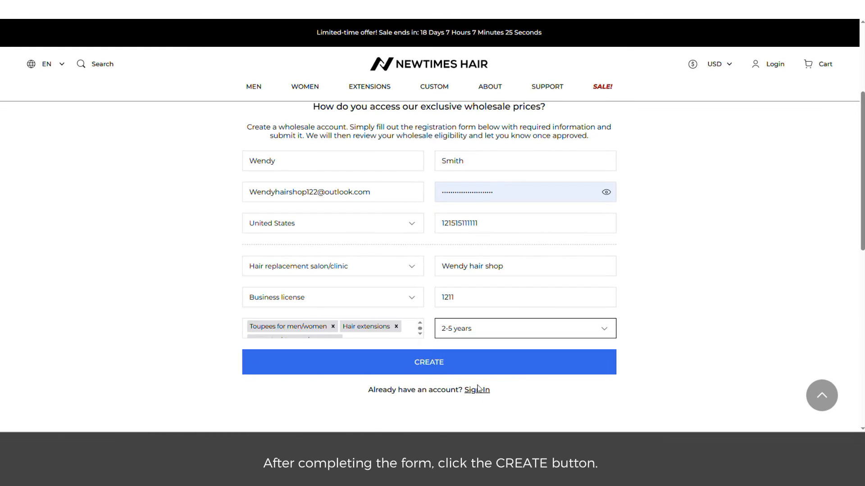
Submit the registration and read the account-under-review confirmation message
left_click(427, 365)
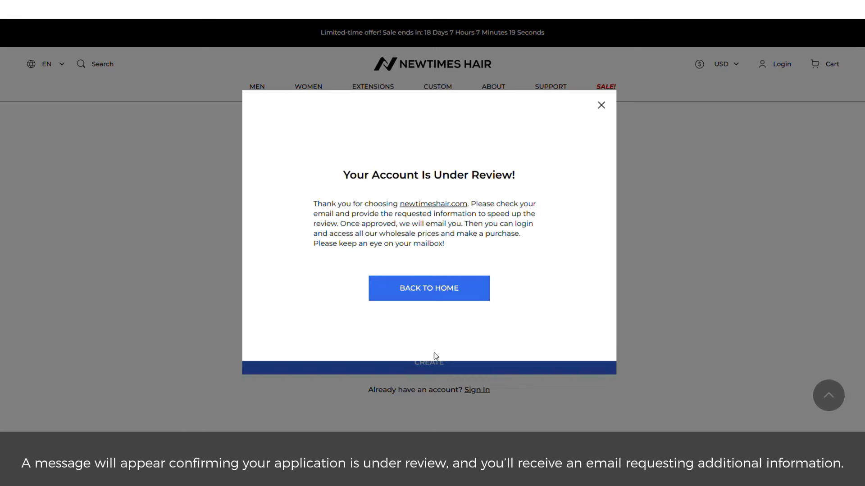
left_click_drag(349, 175, 471, 175)
left_click(481, 177)
left_click_drag(313, 214, 514, 214)
double_click(325, 224)
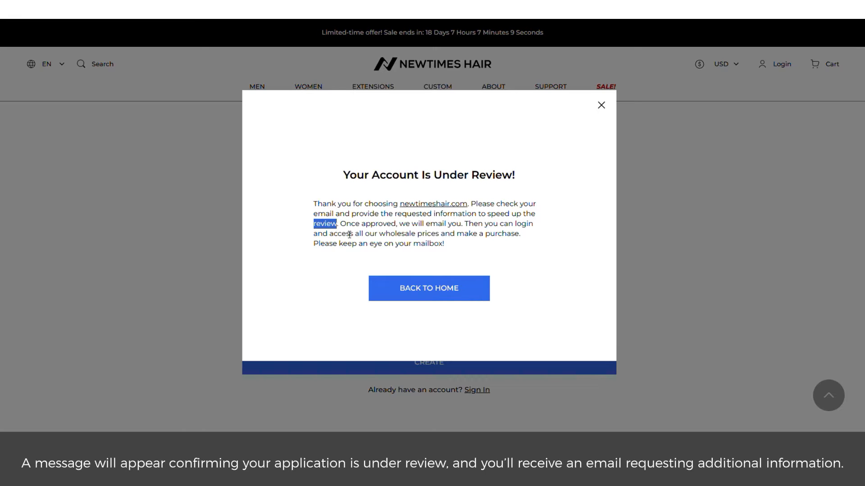
left_click_drag(340, 223, 533, 223)
left_click_drag(313, 234, 521, 233)
left_click_drag(314, 243, 444, 244)
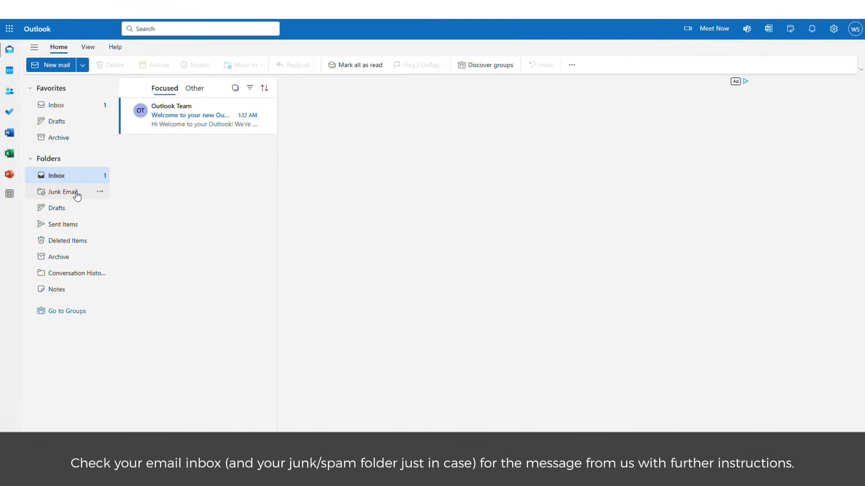
Open the Newtimes Hair message in the Junk Email folder and scroll through it
left_click(63, 192)
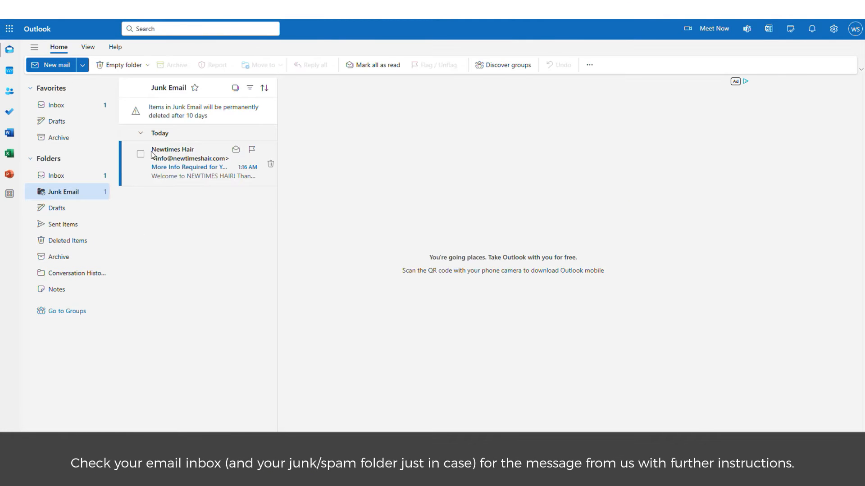
left_click(168, 157)
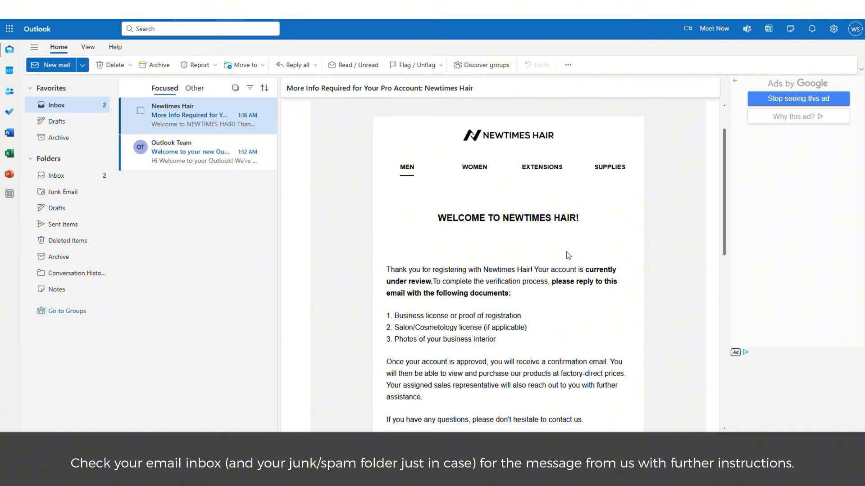
scroll(518, 247, "down", 3)
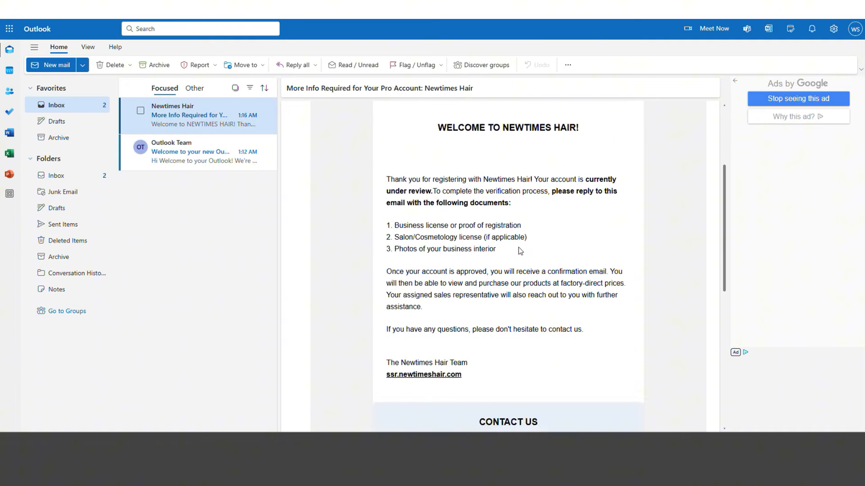
scroll(496, 212, "up", 3)
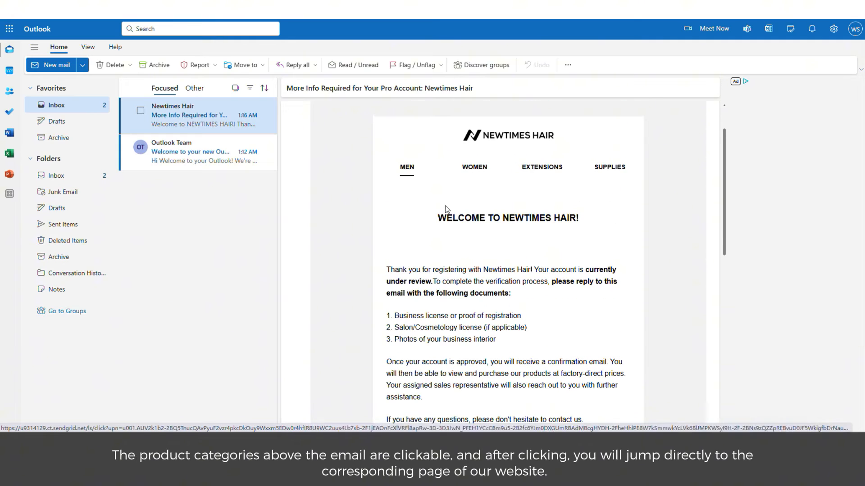
scroll(446, 209, "down", 1)
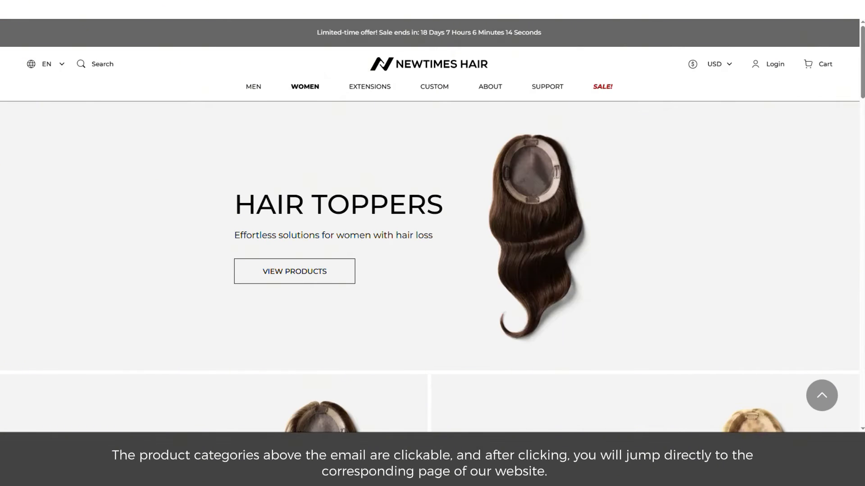
left_click(543, 123)
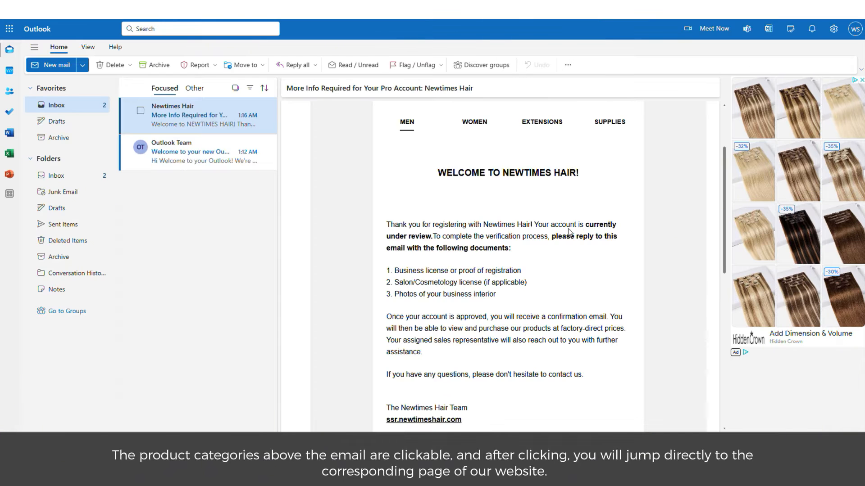
Read the reply request and the three required verification documents listed in the email
left_click_drag(553, 239, 617, 238)
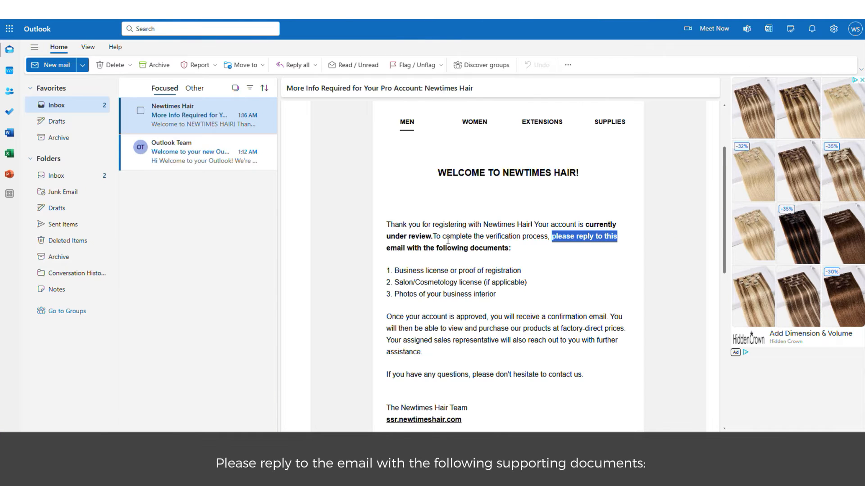
left_click_drag(387, 250, 520, 256)
left_click(459, 269)
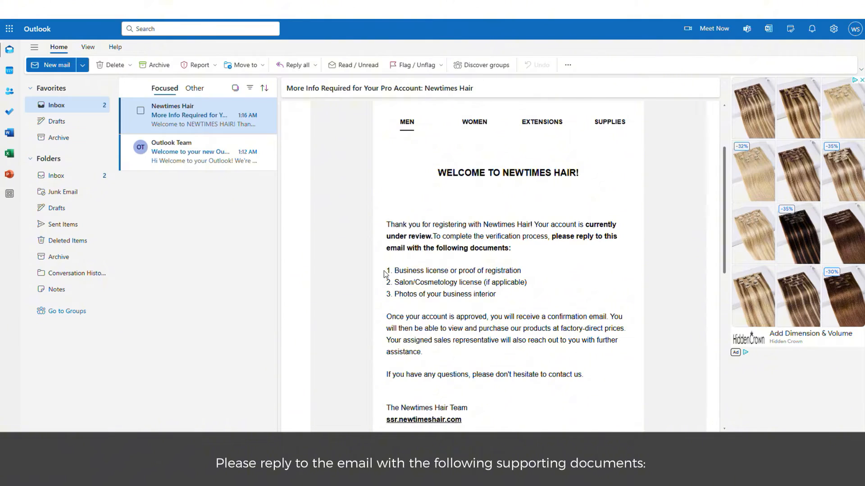
left_click_drag(383, 269, 515, 293)
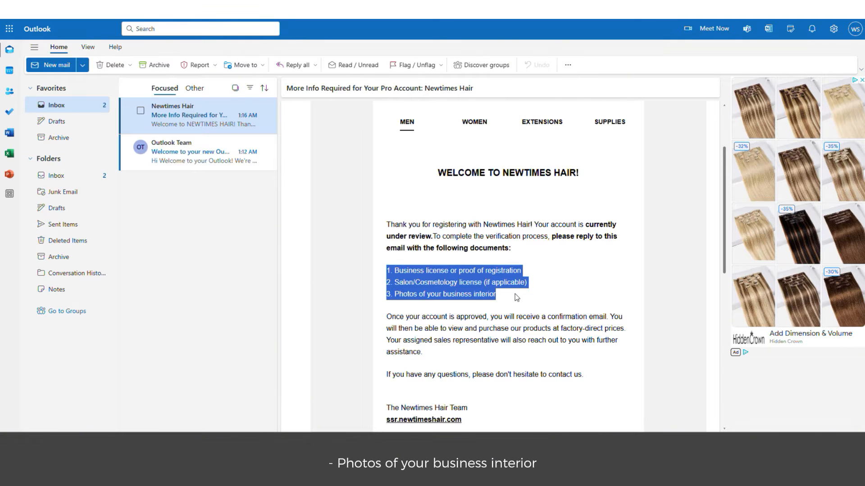
left_click(516, 298)
scroll(495, 271, "down", 5)
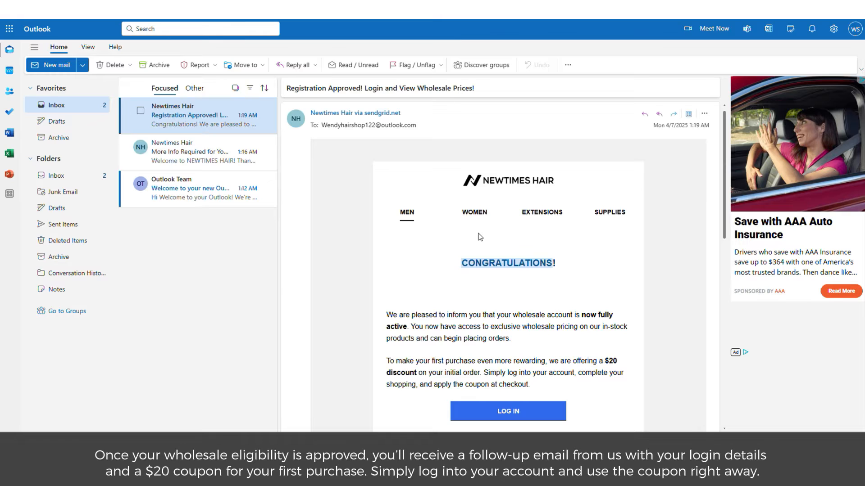
Read the $20 first-order discount offer and follow the email's LOG IN link to Newtimes Hair
scroll(525, 293, "down", 2)
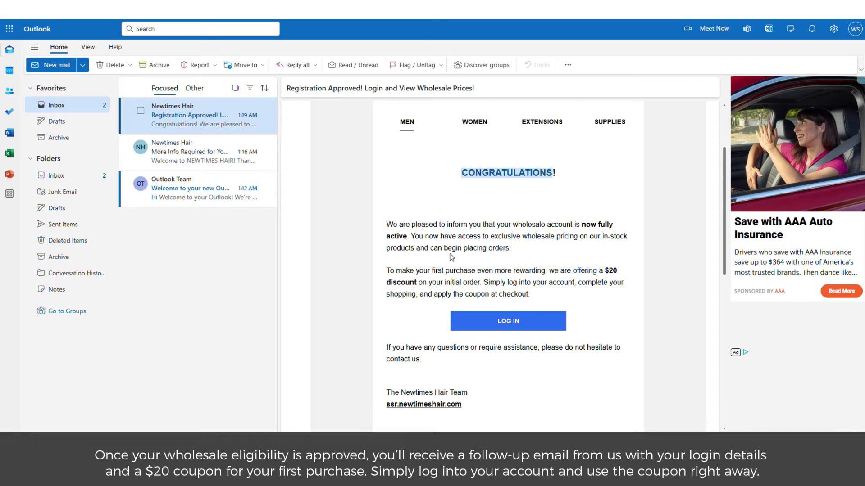
left_click_drag(604, 270, 420, 282)
left_click(475, 281)
scroll(399, 297, "down", 2)
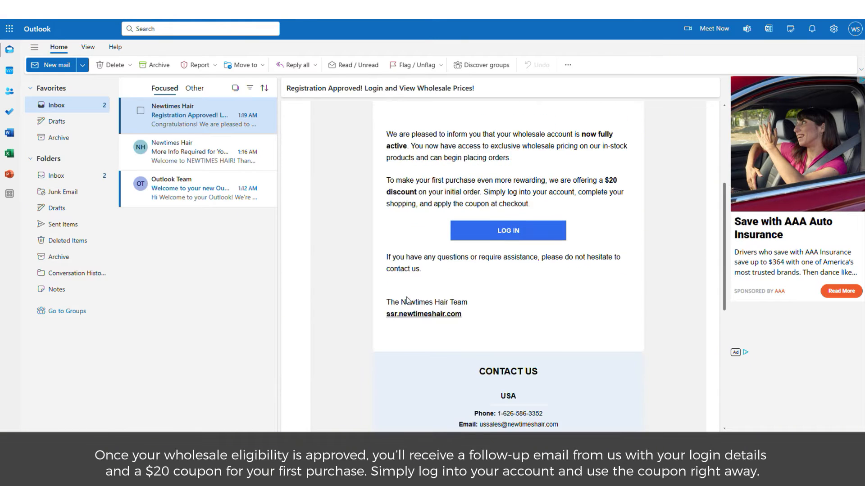
left_click(507, 231)
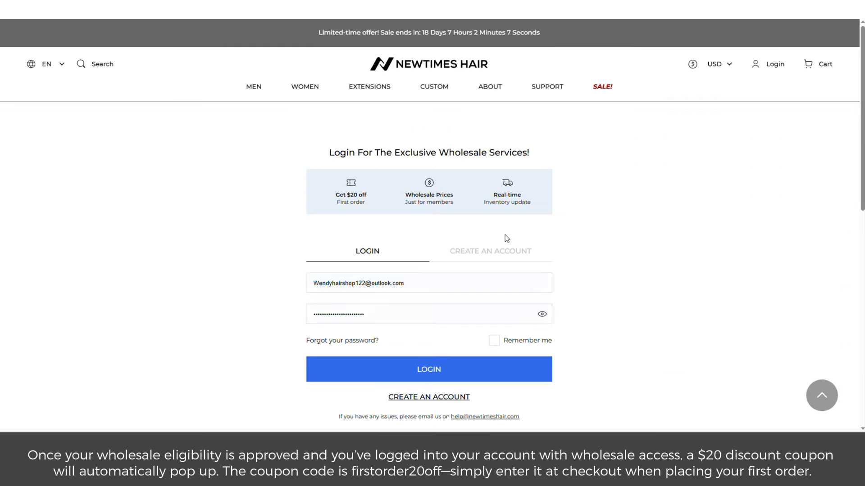
Log in with Remember me ticked, note the firstorder20off code, and close the coupon popup
left_click(494, 340)
left_click(439, 371)
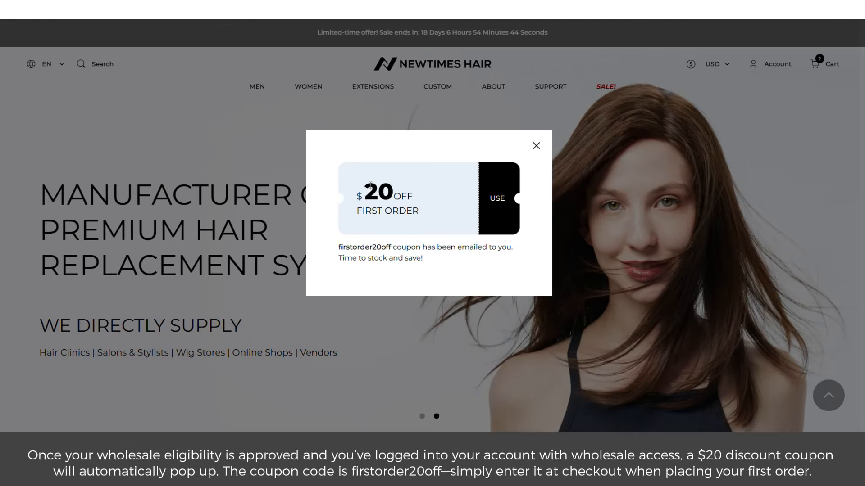
left_click_drag(338, 246, 392, 249)
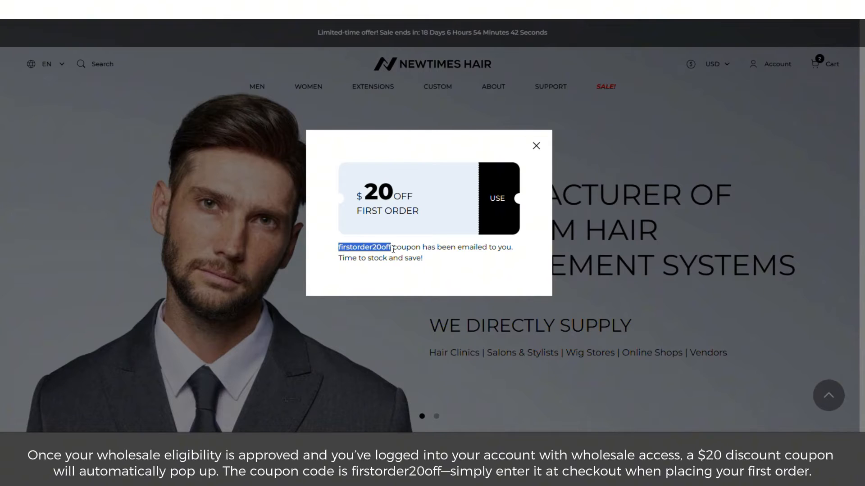
left_click(536, 144)
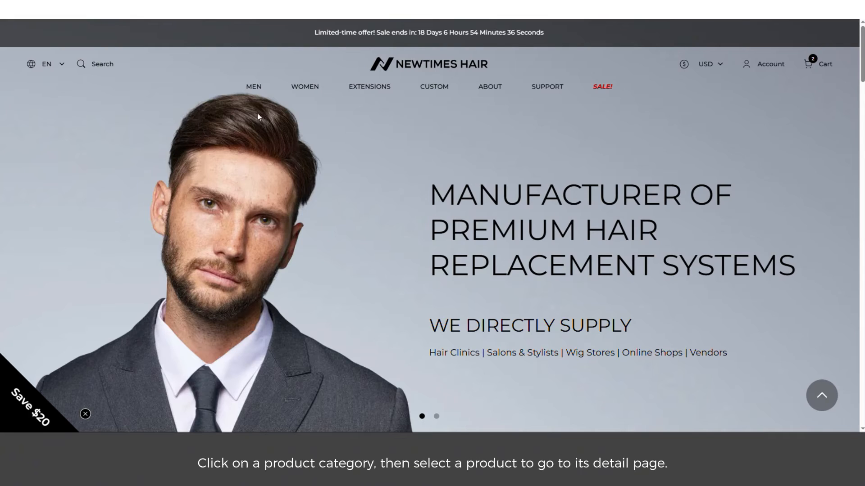
Open the HOLLYWOOD product from Lace Hair Systems and view its third product photo
mouse_move(254, 88)
left_click(114, 167)
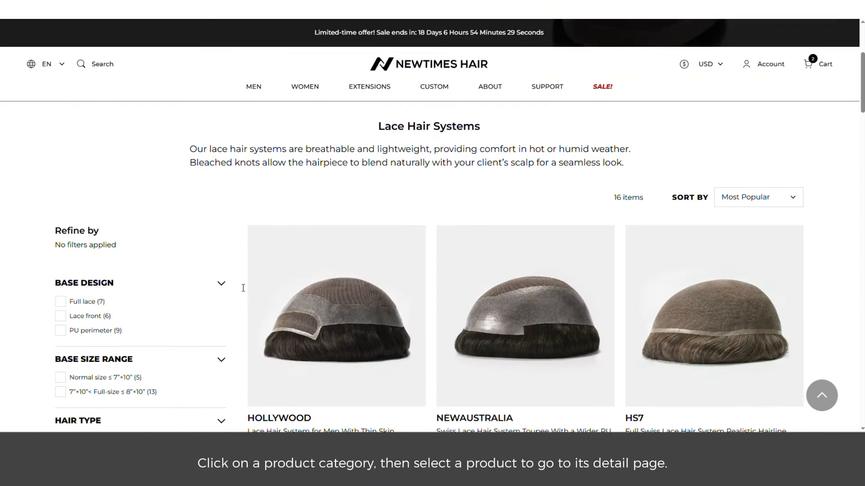
scroll(347, 299, "down", 1)
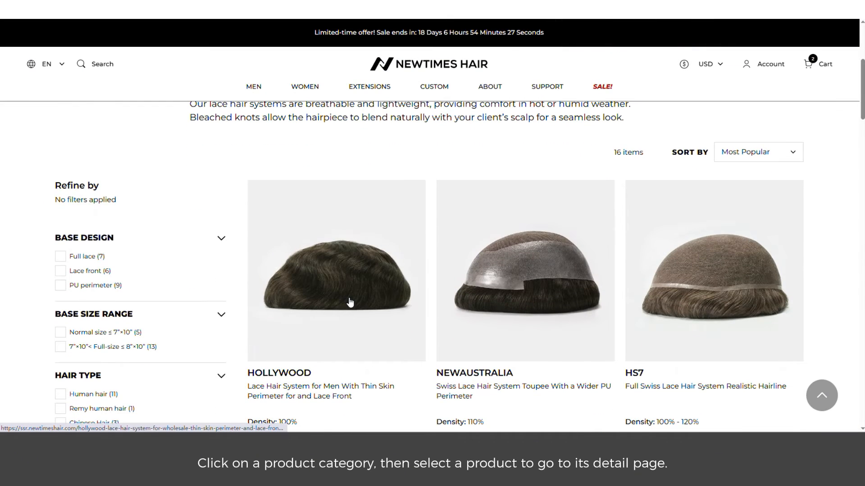
left_click(350, 302)
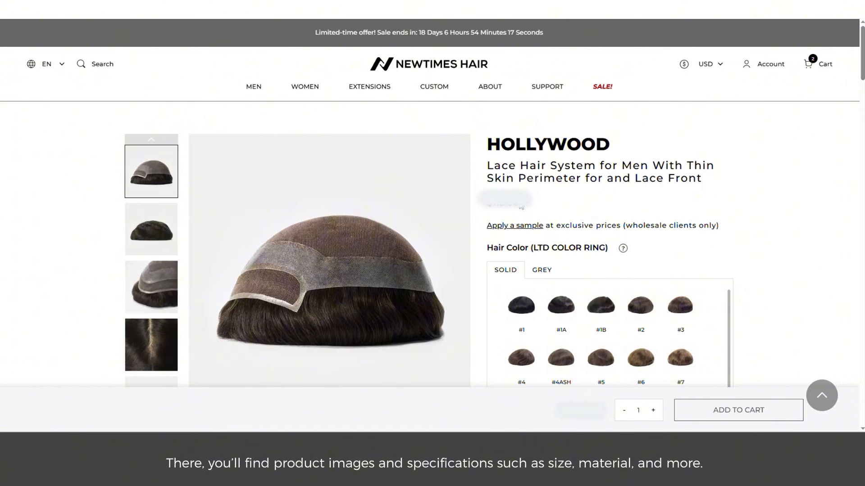
scroll(688, 171, "down", 2)
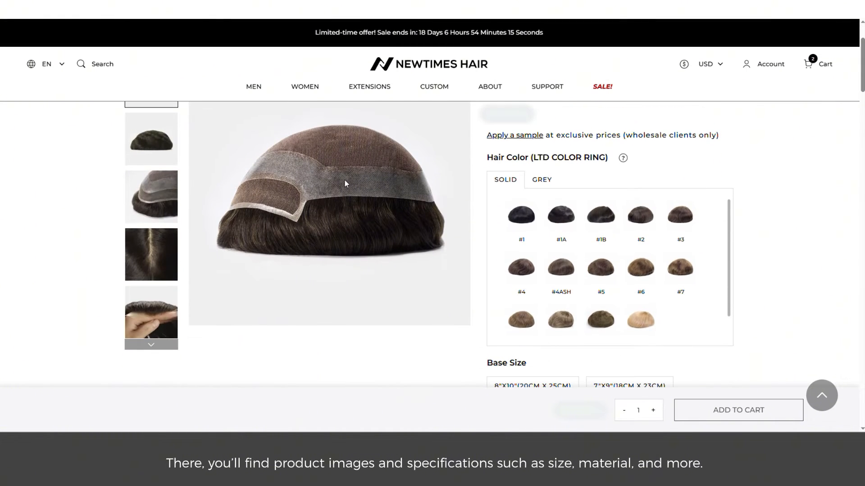
left_click(169, 197)
scroll(170, 198, "up", 1)
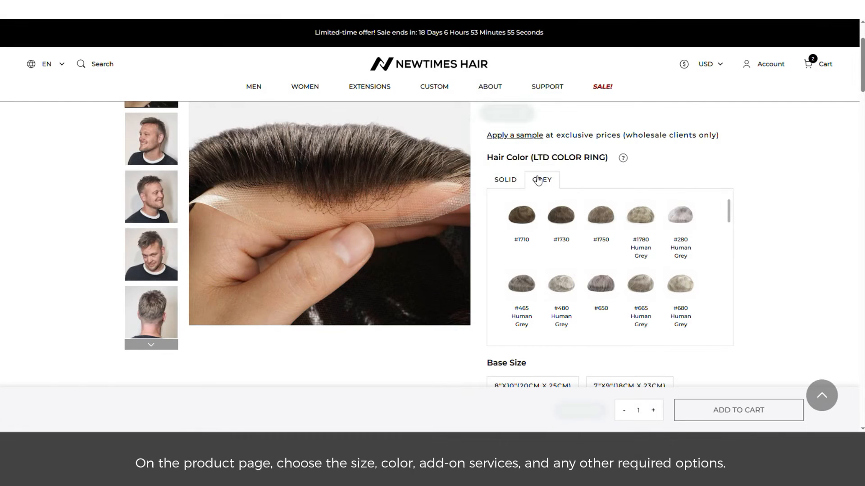
Choose hair colour #465 Human Grey and the 8"X10" base size
mouse_move(558, 224)
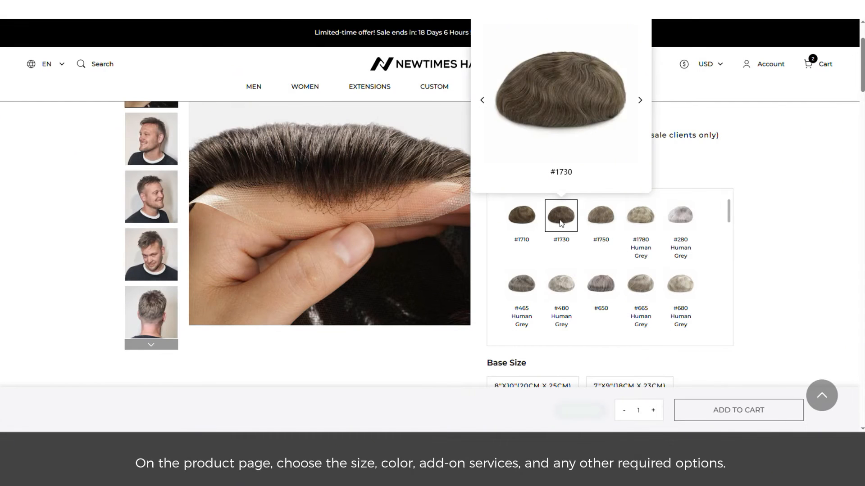
left_click(522, 284)
scroll(434, 339, "down", 3)
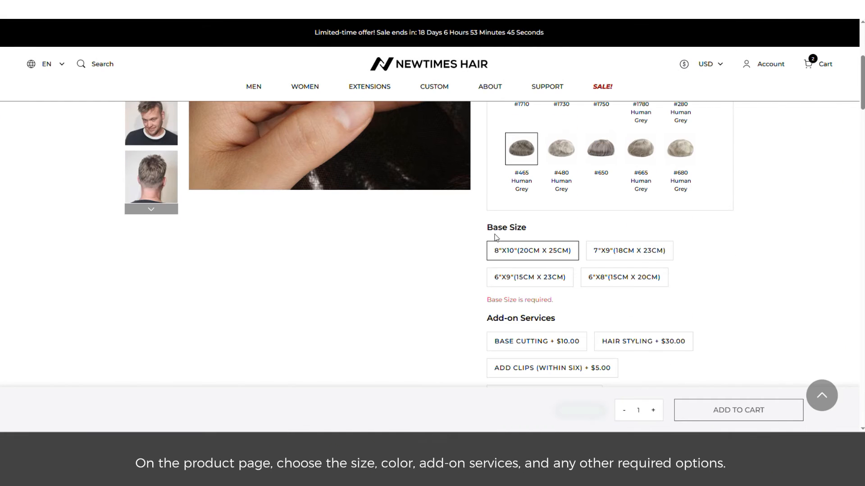
left_click_drag(495, 237, 537, 228)
left_click(508, 253)
Select the Hair Styling and Add Clips add-on services, leaving Base Cutting off
scroll(473, 259, "down", 2)
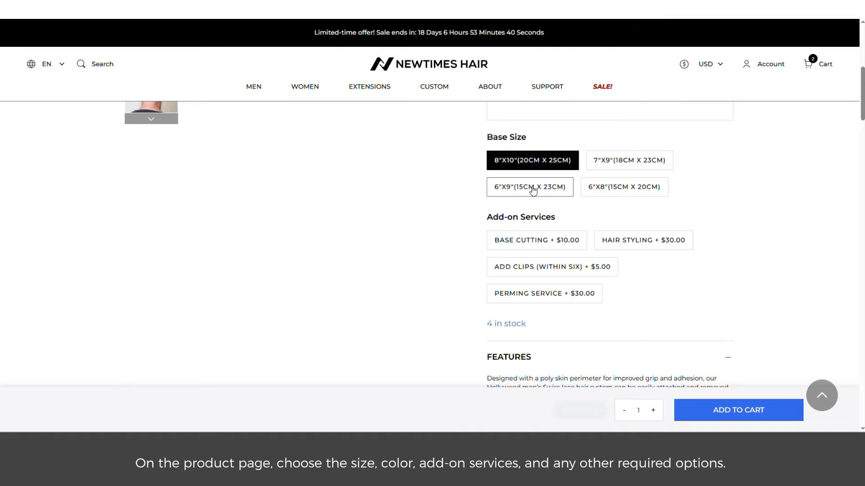
left_click(529, 243)
left_click(649, 241)
left_click(541, 242)
left_click(661, 238)
left_click(581, 268)
left_click(640, 242)
scroll(577, 273, "down", 3)
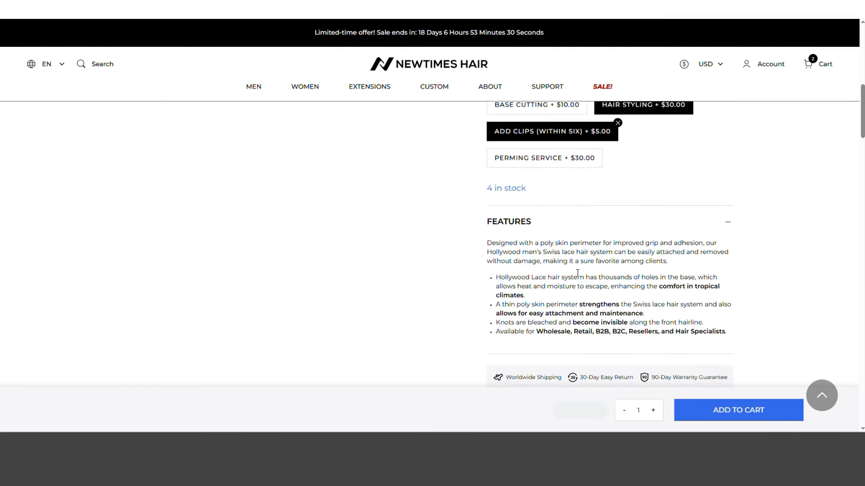
scroll(577, 273, "down", 9)
scroll(231, 187, "up", 2)
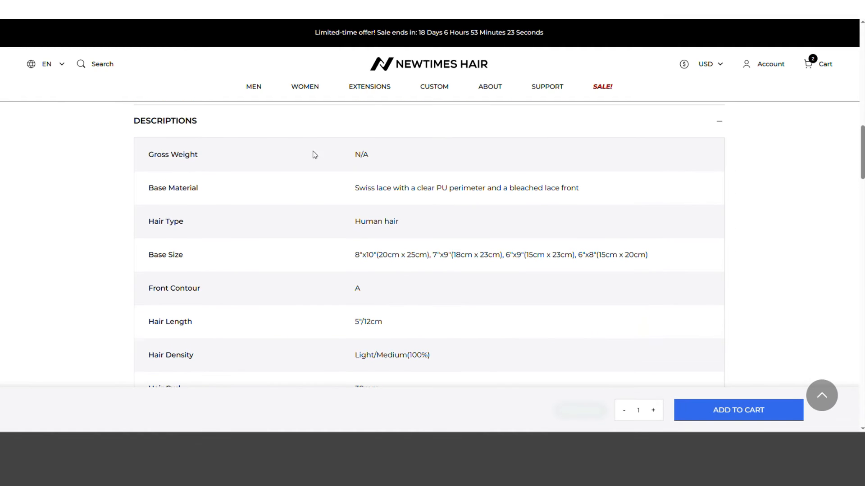
scroll(314, 155, "down", 10)
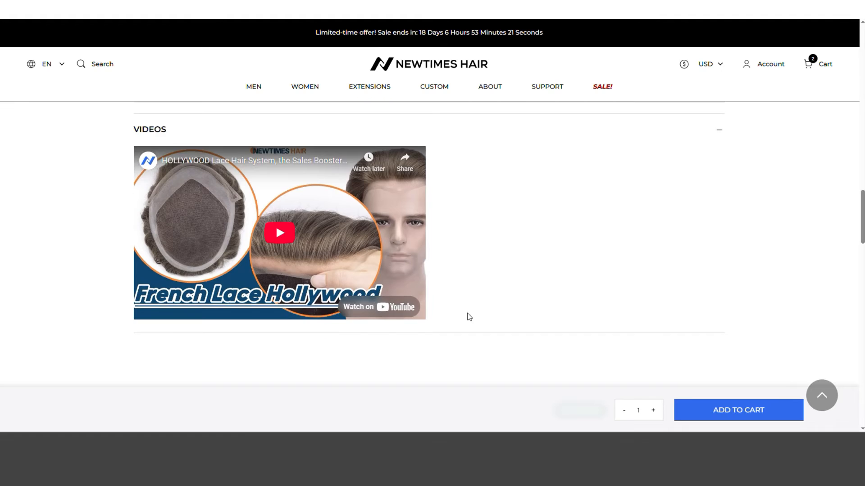
scroll(469, 317, "down", 4)
scroll(683, 351, "up", 13)
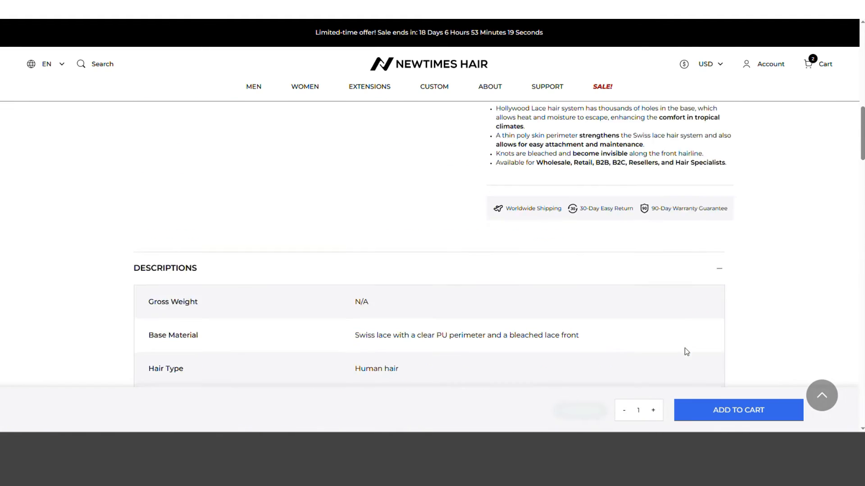
scroll(684, 350, "up", 6)
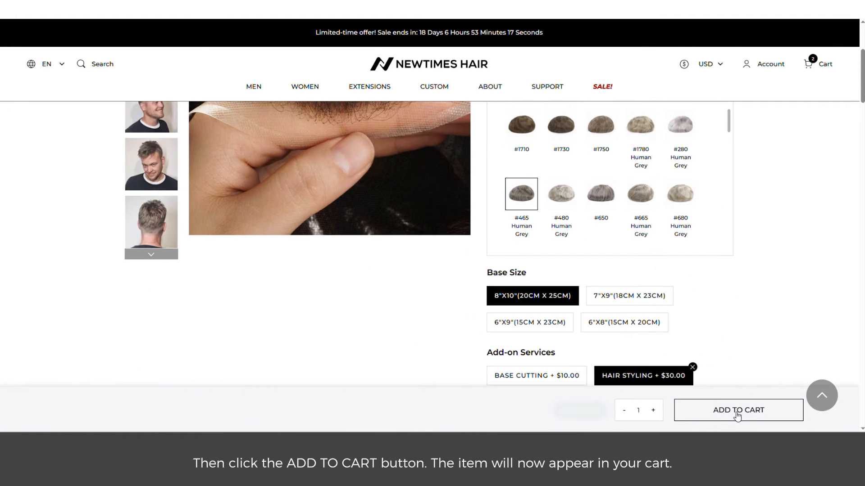
Add the configured Hollywood system to the cart, raise quantity to 3, and view the cart
left_click(737, 411)
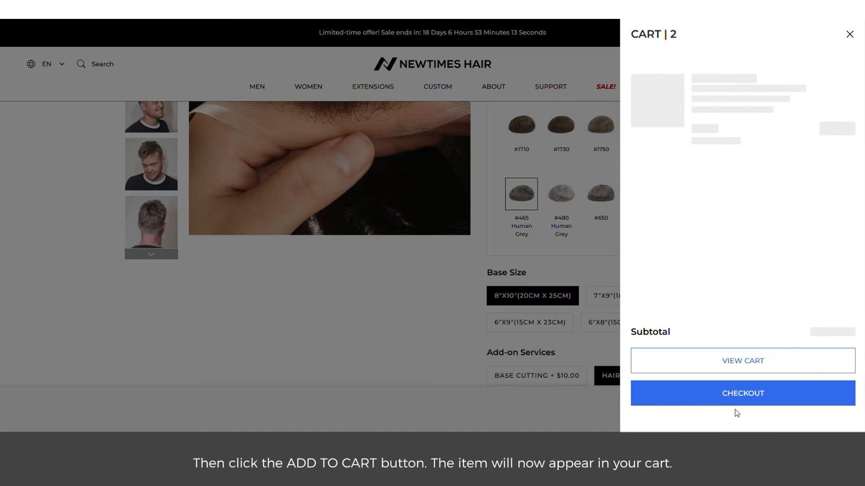
left_click(845, 137)
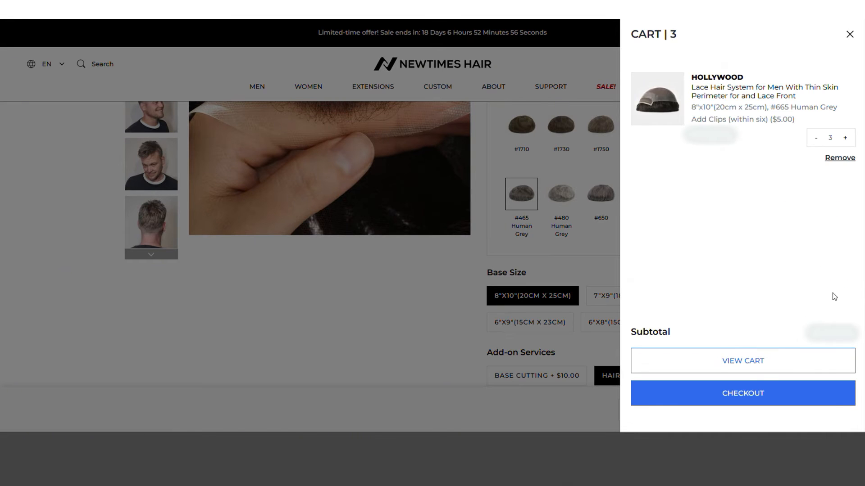
left_click(738, 365)
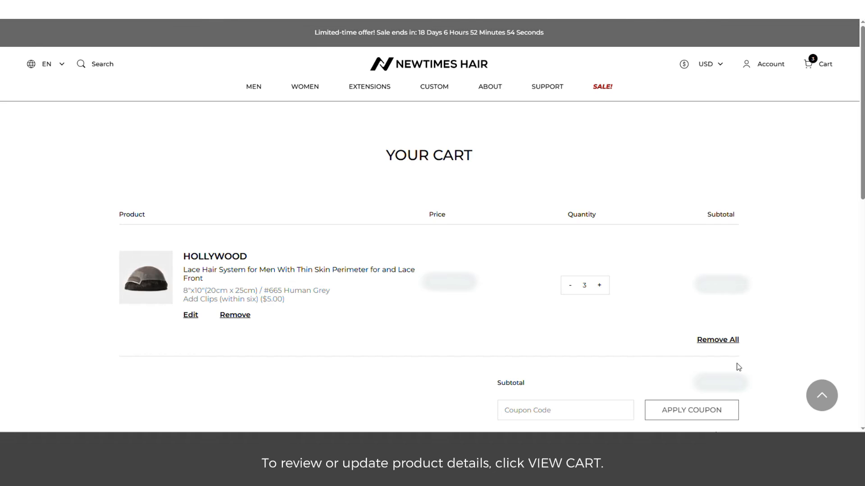
scroll(739, 368, "down", 1)
Revise the cart item to solid colour #1, 7"X9" base, Base Cutting and Hair Styling, without Add Clips
left_click(192, 271)
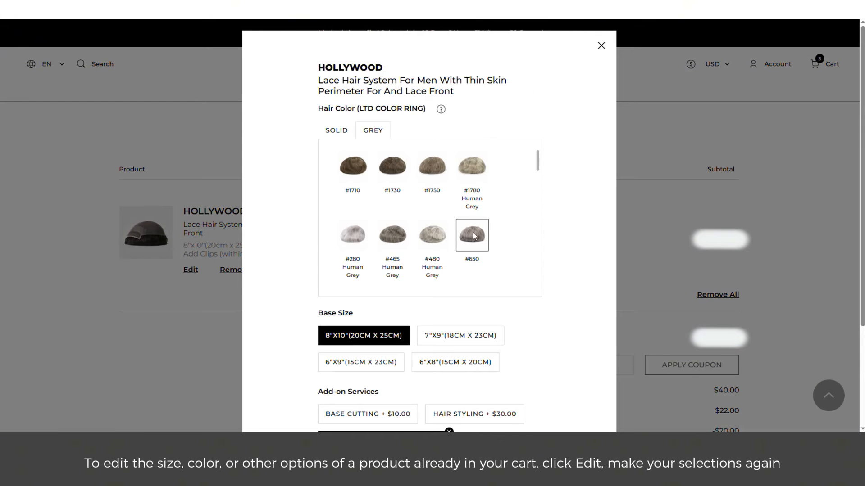
left_click(336, 131)
scroll(293, 257, "down", 3)
left_click(446, 202)
left_click(448, 297)
left_click(455, 281)
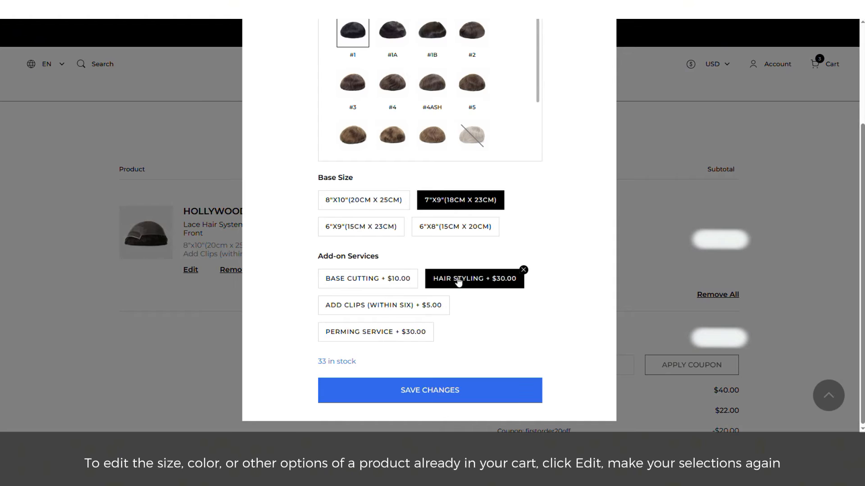
left_click(399, 282)
left_click(431, 396)
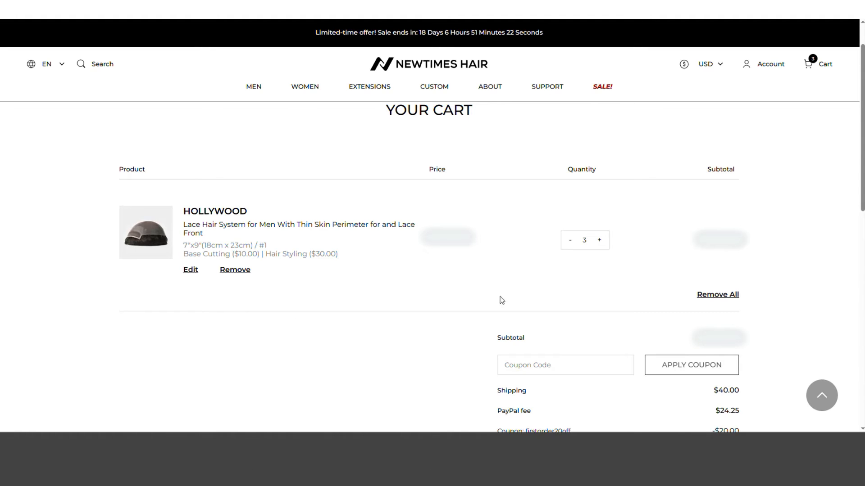
scroll(369, 335, "down", 4)
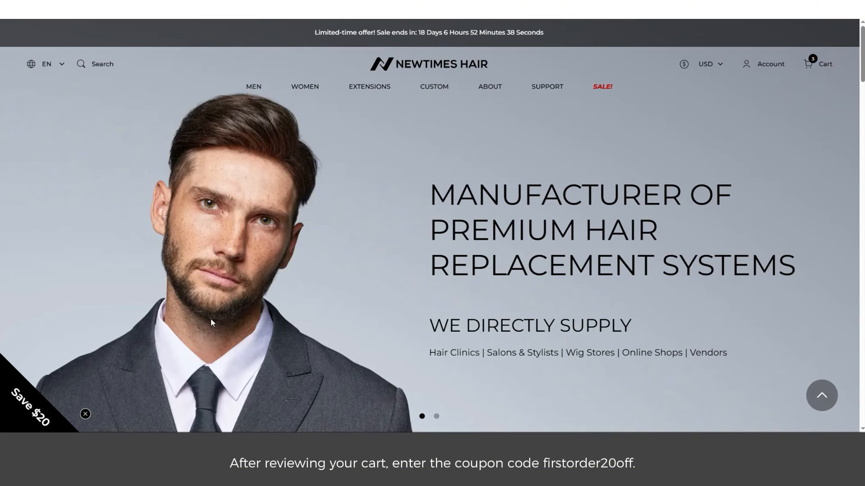
Reveal the Save $20 offer and copy the firstorder20off coupon code
left_click(61, 414)
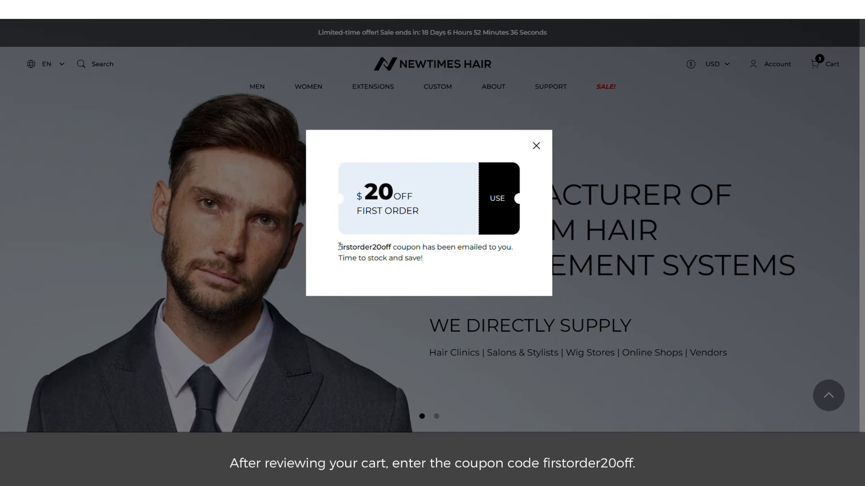
left_click_drag(339, 246, 391, 246)
right_click(361, 245)
left_click(378, 253)
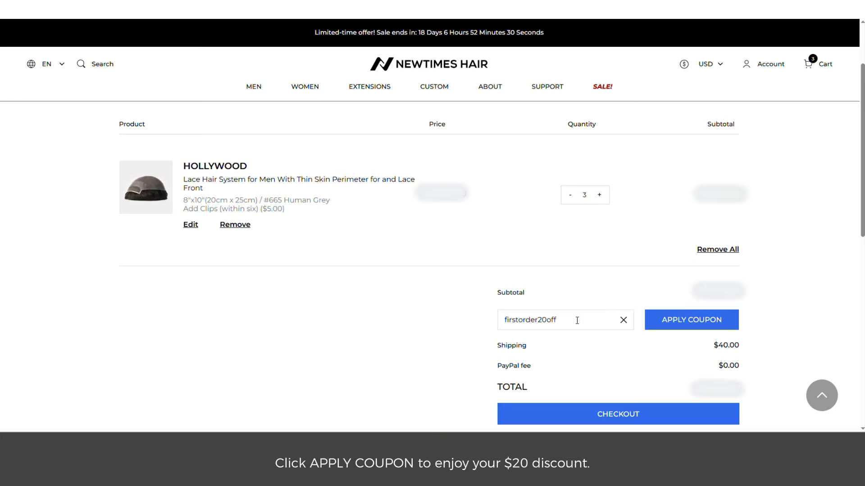
Apply the firstorder20off coupon, confirm the -$20.00 discount, and proceed to checkout
left_click(678, 330)
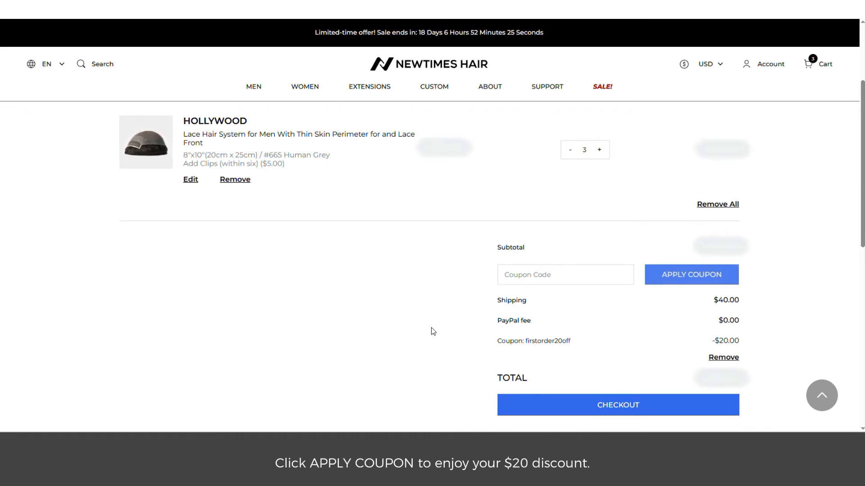
left_click_drag(497, 342, 575, 343)
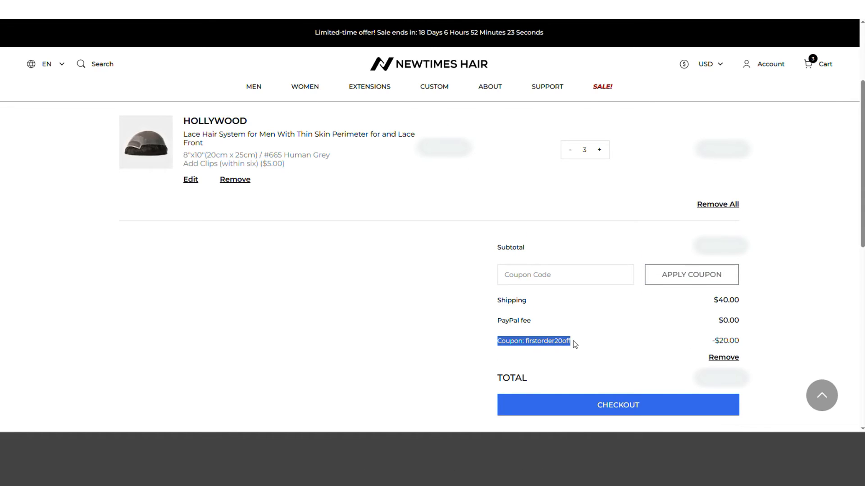
left_click(712, 342)
left_click_drag(712, 341, 737, 339)
left_click(760, 332)
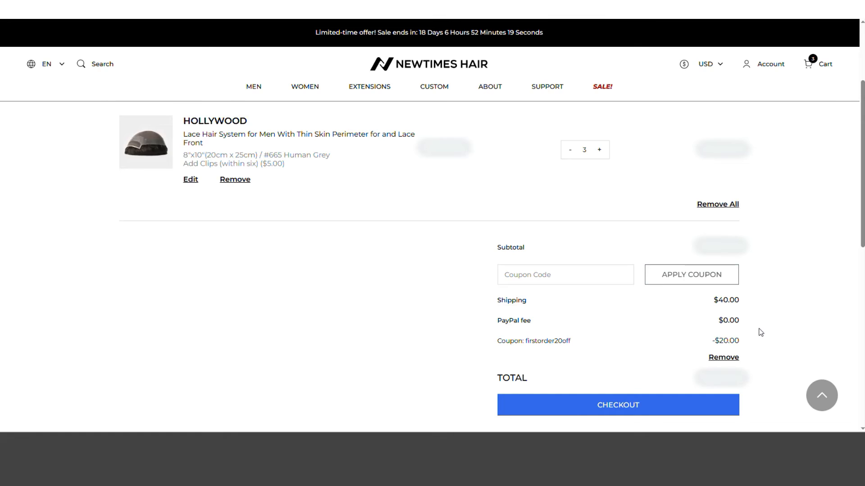
scroll(757, 333, "down", 1)
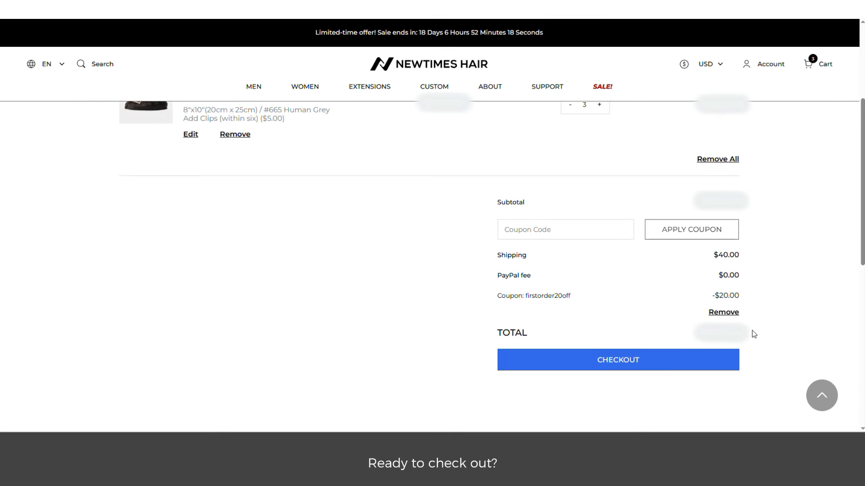
left_click(613, 366)
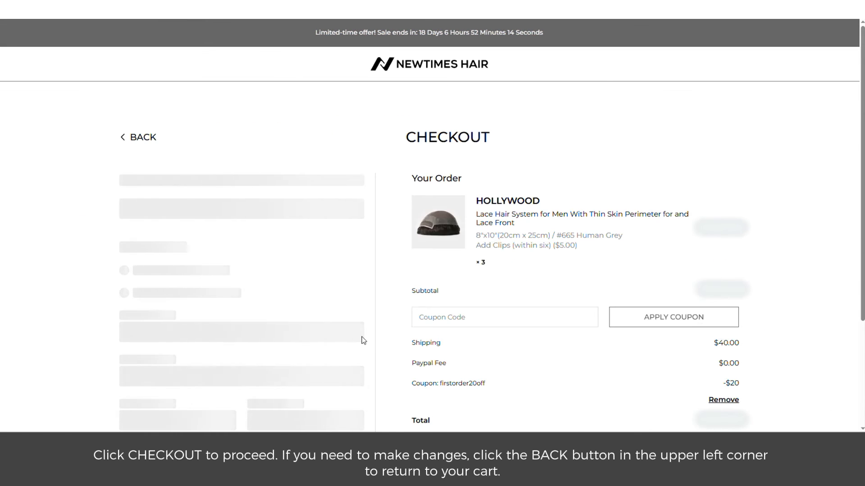
Scroll the checkout page, go back to the cart and open the item's options editor
scroll(363, 340, "down", 2)
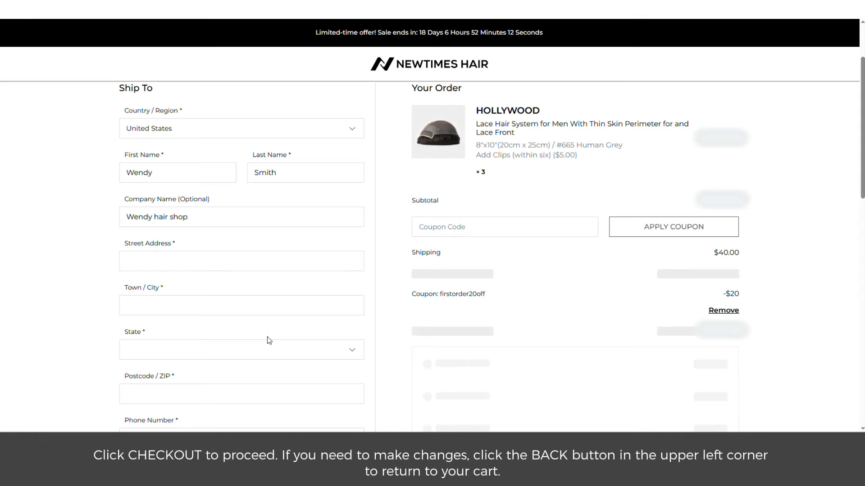
scroll(269, 341, "down", 4)
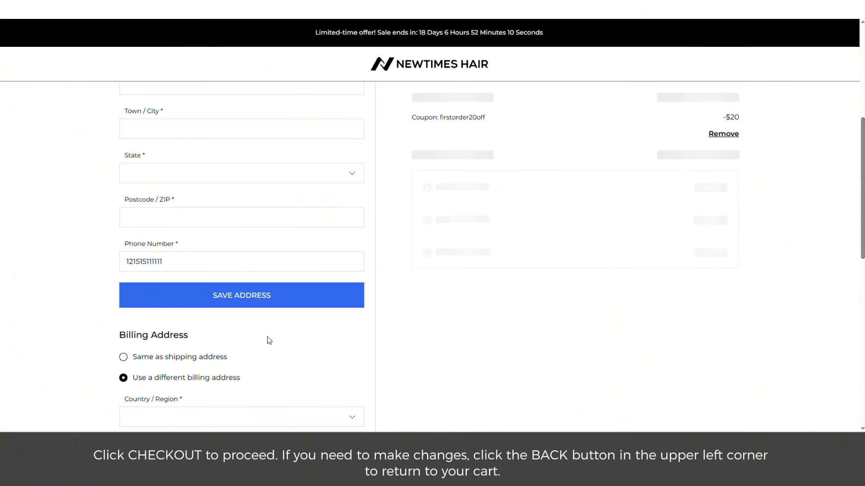
scroll(269, 341, "up", 6)
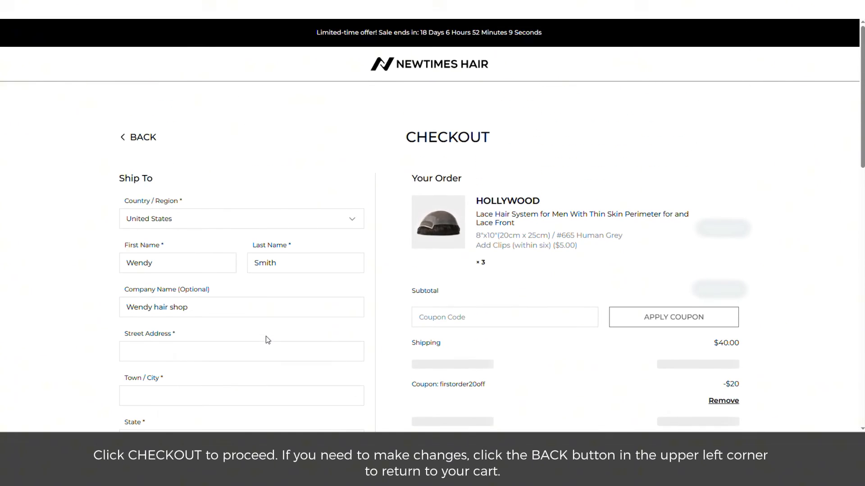
left_click(127, 138)
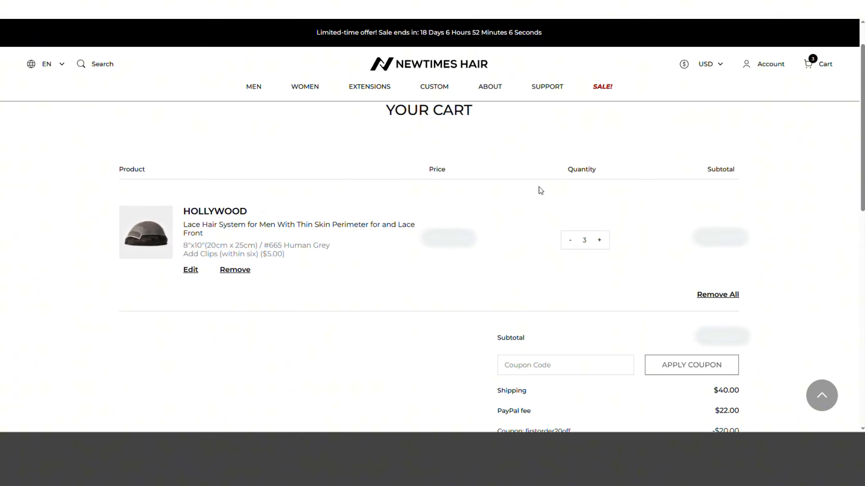
left_click(191, 271)
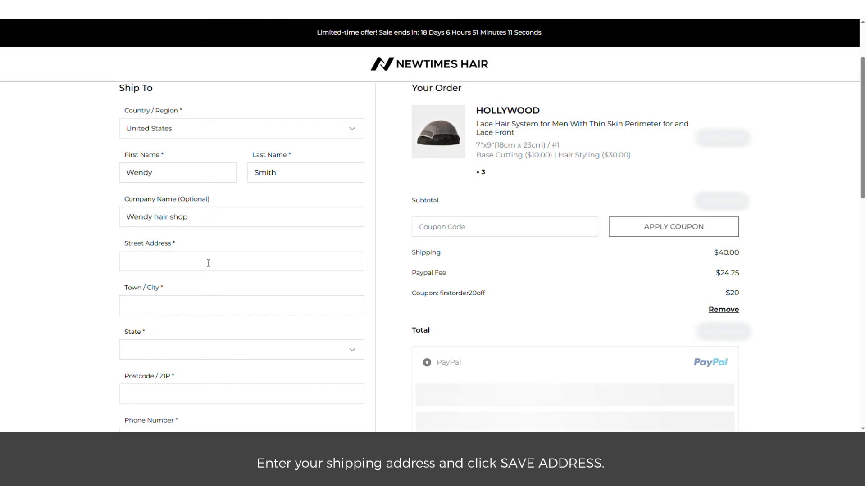
Enter the shipping street address and postcode, keeping billing the same as shipping
left_click(209, 263)
type("aaaaaa")
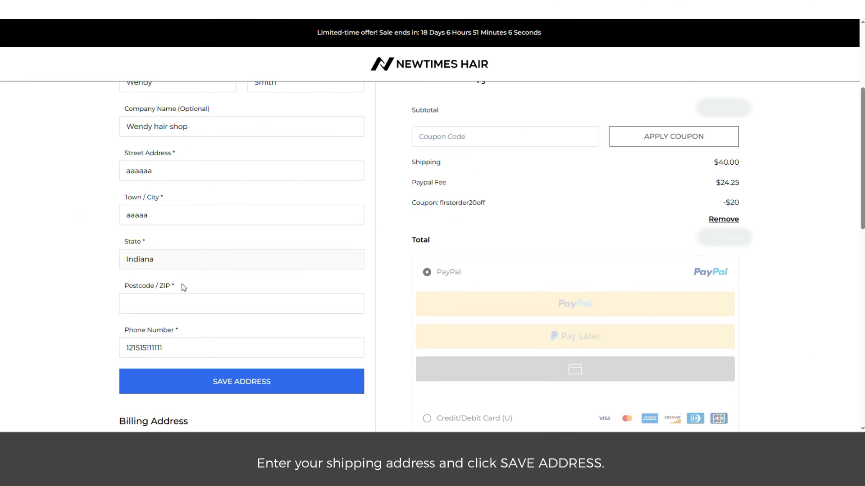
left_click(180, 295)
type("1222")
scroll(180, 295, "down", 4)
left_click_drag(120, 241, 189, 242)
left_click(124, 263)
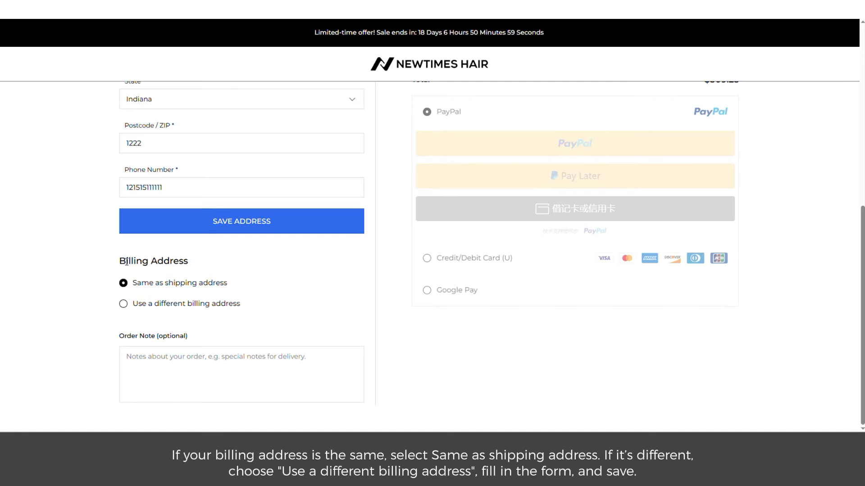
Look over the separate billing address fields, then save the shipping address
left_click(124, 304)
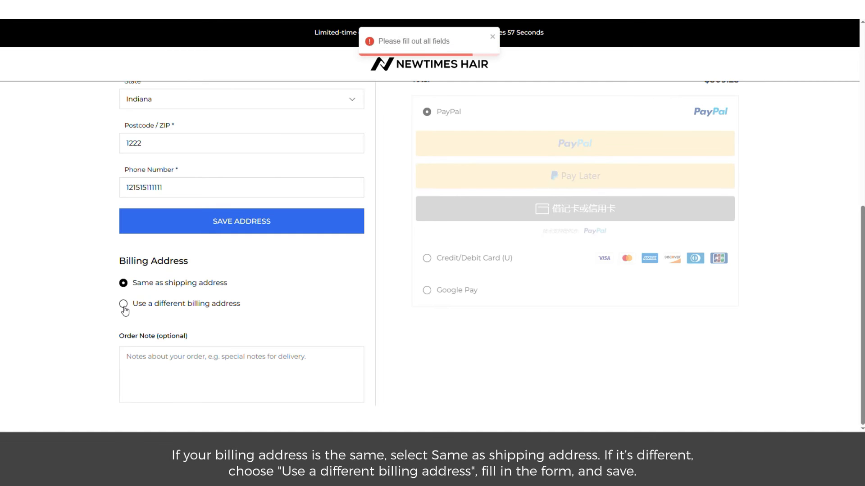
left_click(124, 307)
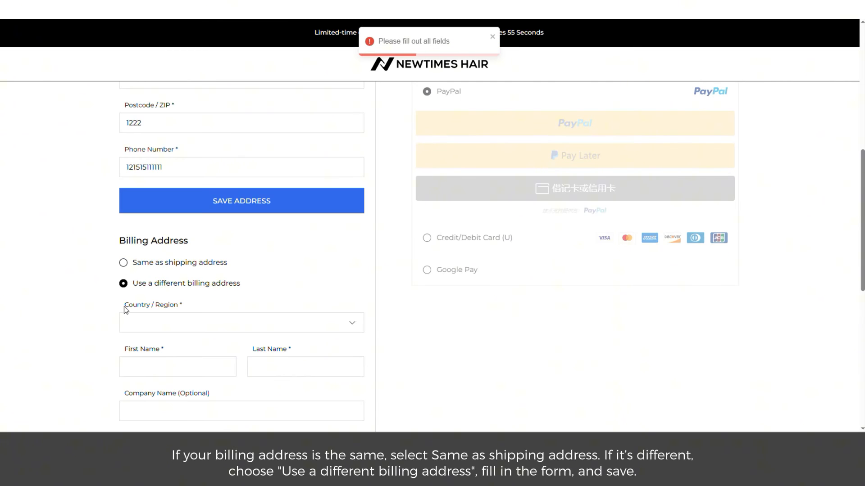
scroll(136, 283, "down", 3)
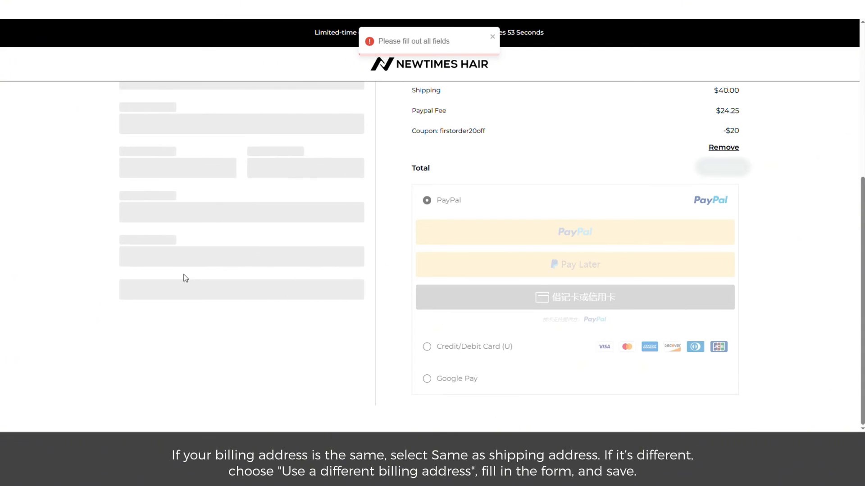
scroll(183, 279, "down", 5)
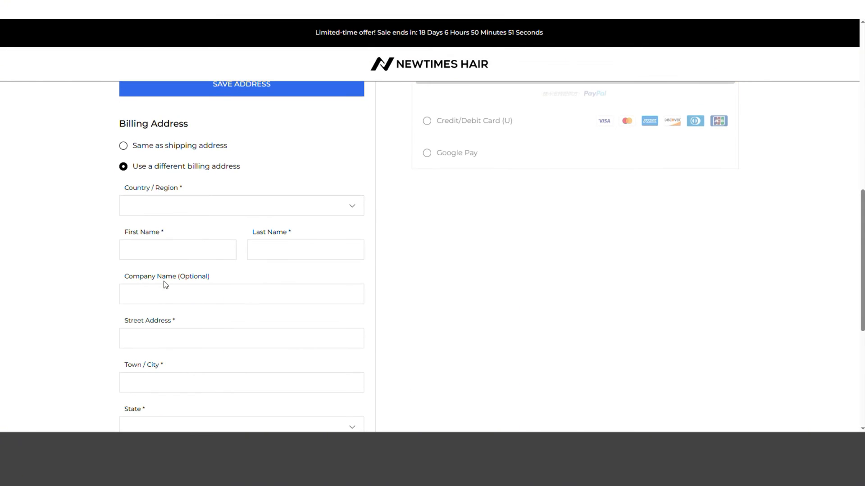
left_click(172, 209)
left_click(100, 216)
left_click(149, 250)
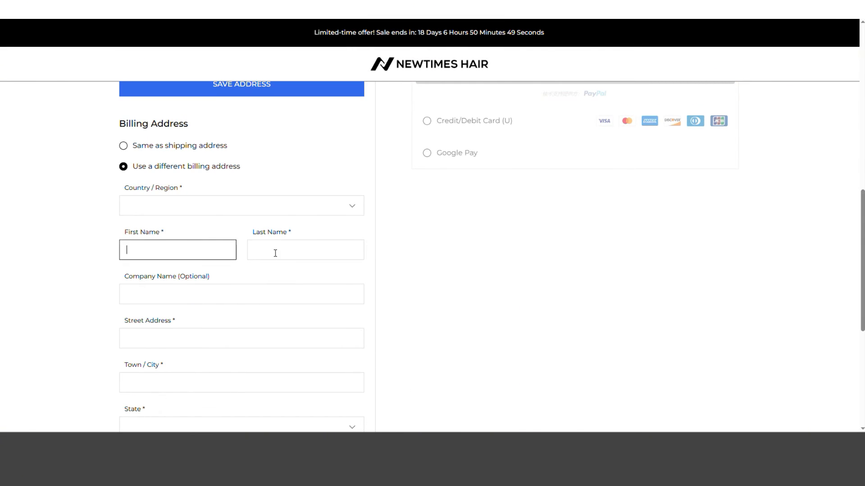
left_click(275, 253)
left_click(169, 294)
scroll(170, 294, "down", 5)
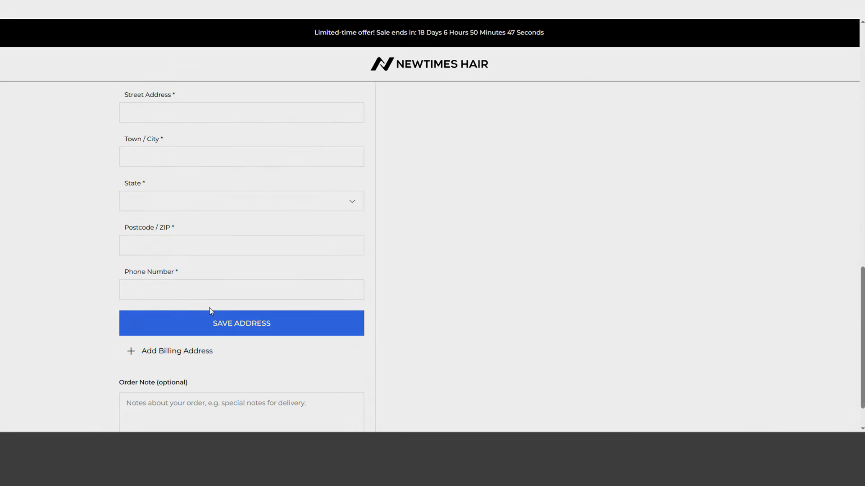
left_click(227, 329)
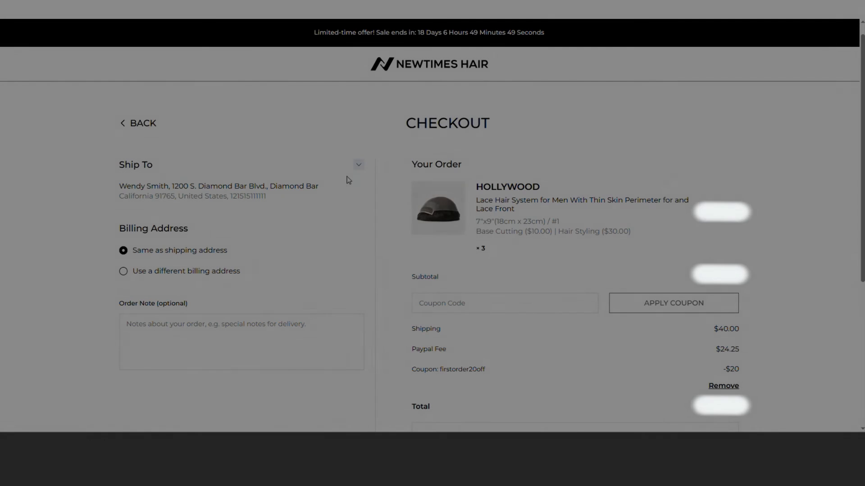
Expand the saved Ship To addresses and close the new shipping address form without saving
left_click(358, 165)
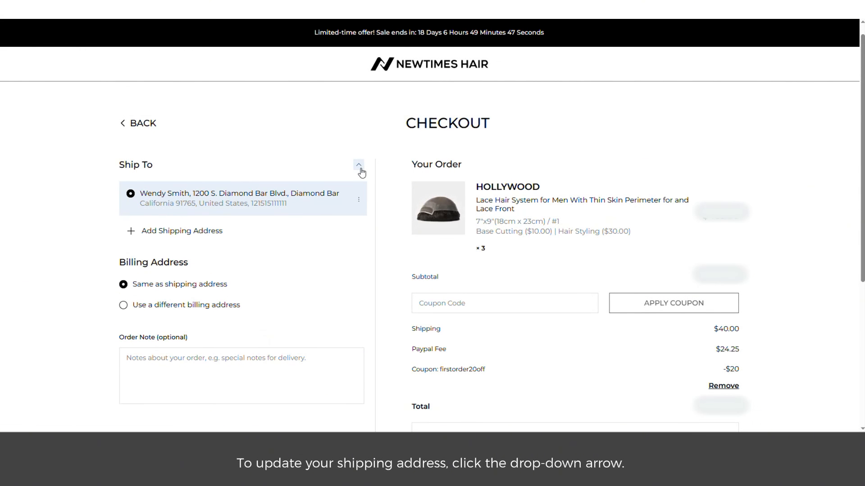
left_click(157, 232)
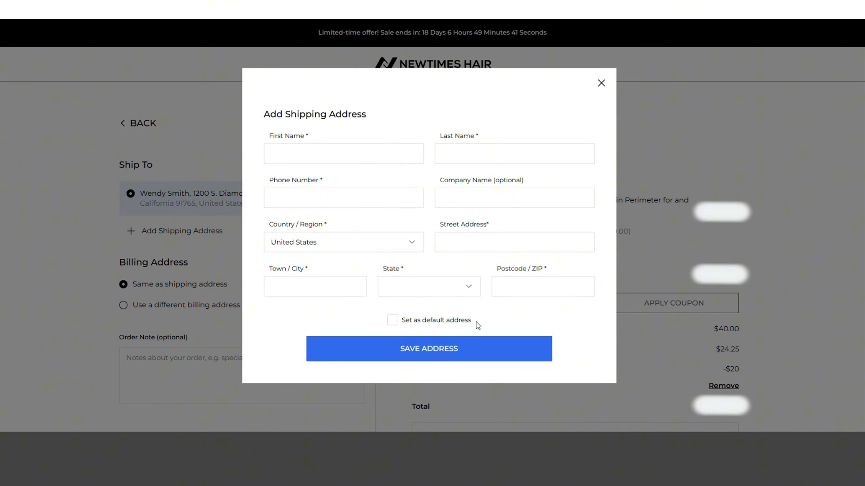
left_click_drag(476, 325, 403, 330)
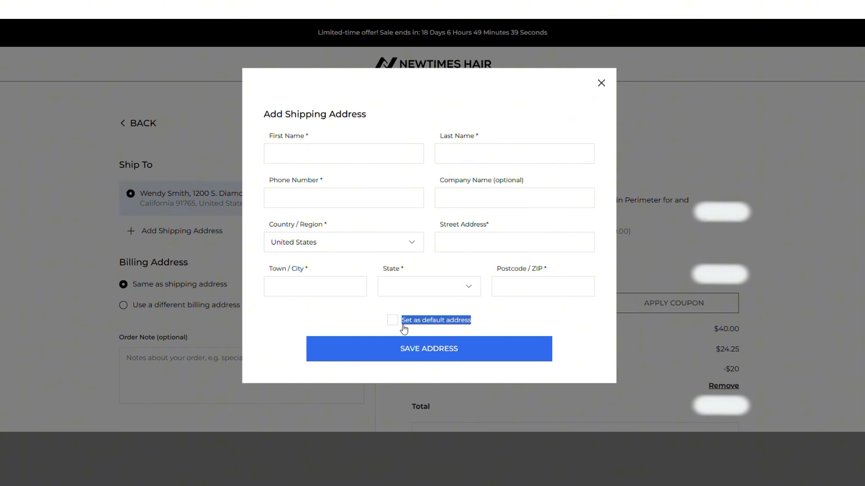
left_click(601, 84)
Edit the saved shipping address to append 'online' to the company name and save it
left_click(358, 199)
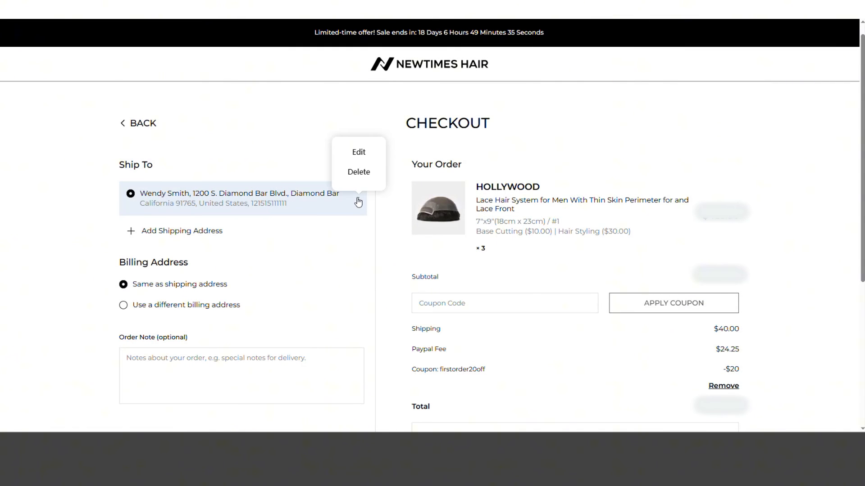
left_click(364, 156)
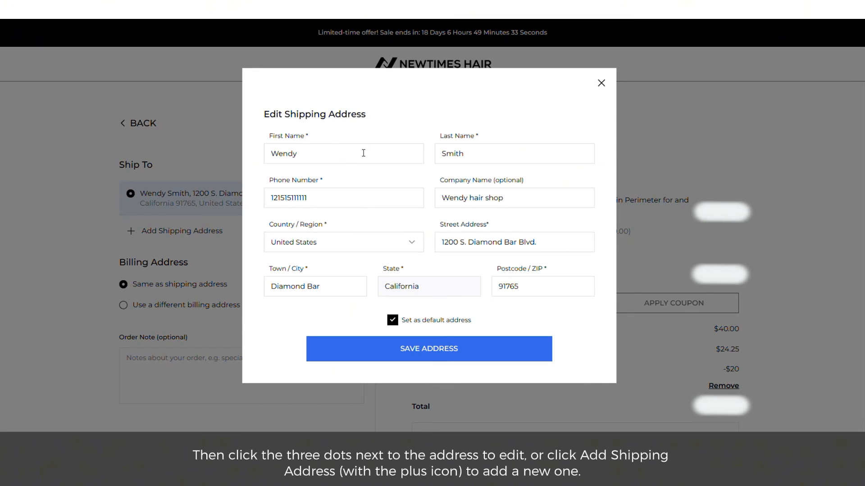
left_click(506, 201)
type("onl")
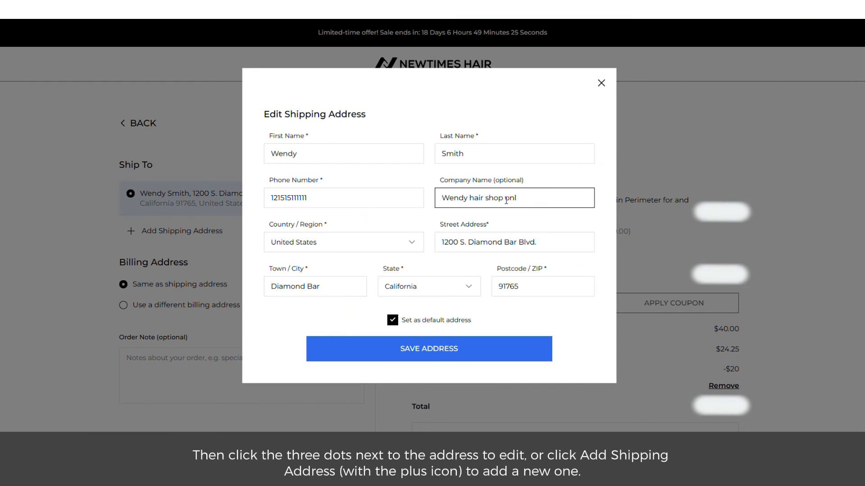
type("ine")
left_click(427, 352)
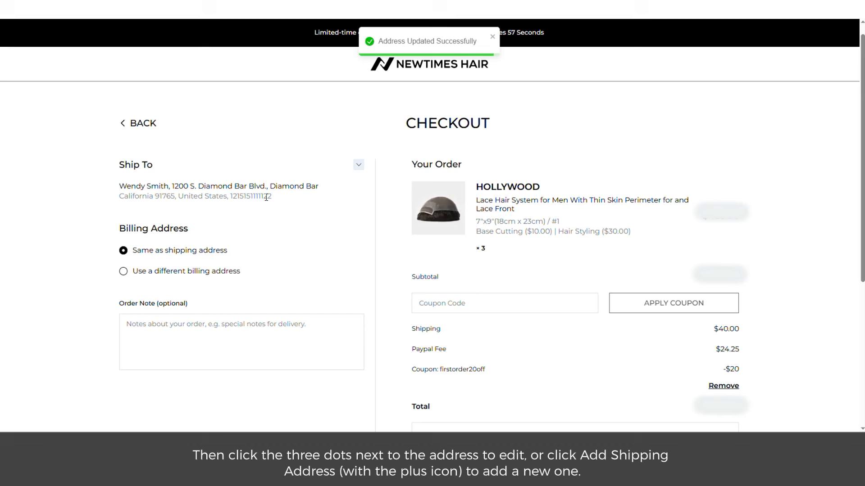
left_click_drag(273, 198, 265, 198)
left_click(86, 259)
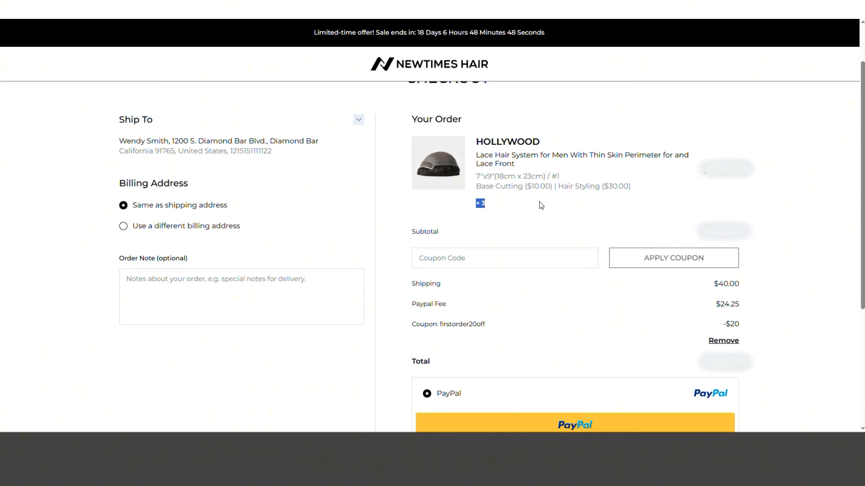
Switch the payment method to Credit/Debit Card
scroll(138, 125, "up", 1)
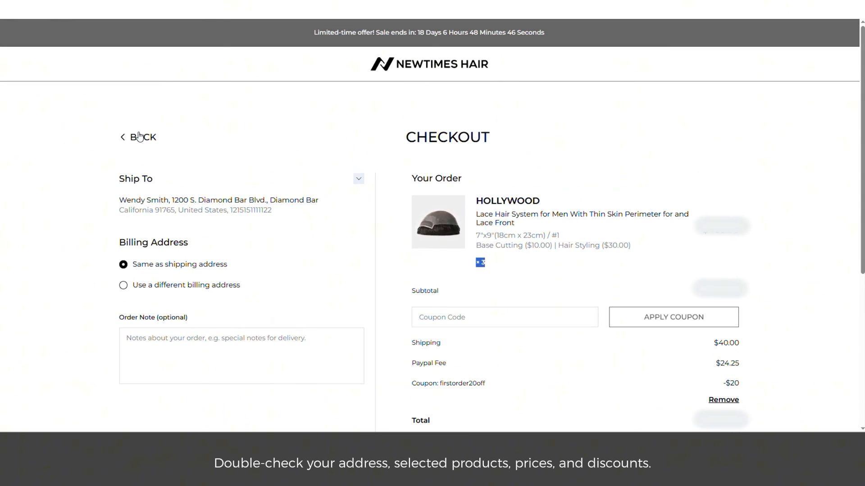
scroll(512, 198, "down", 5)
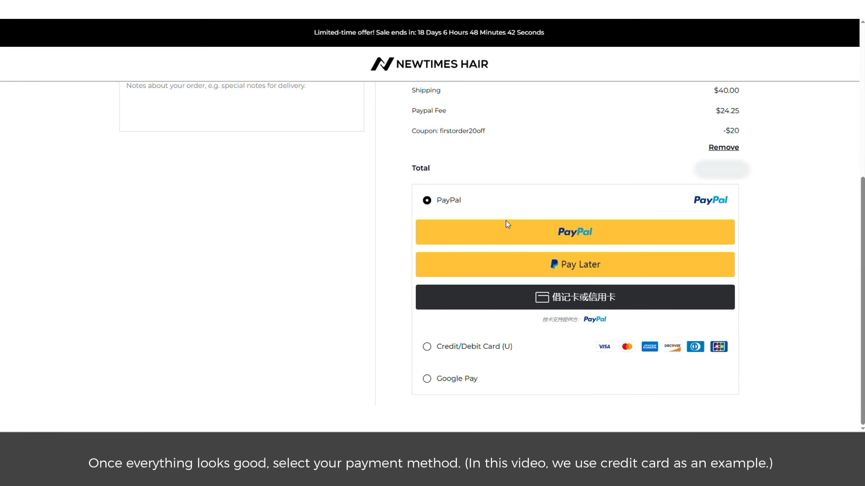
left_click(428, 347)
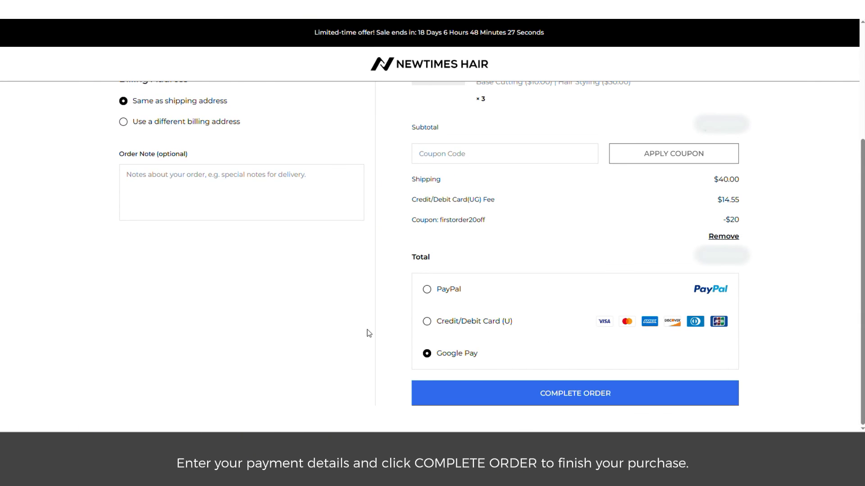
left_click(427, 323)
Fill in the card number, MM/YY expiry and CVV/CVC security code
left_click(496, 321)
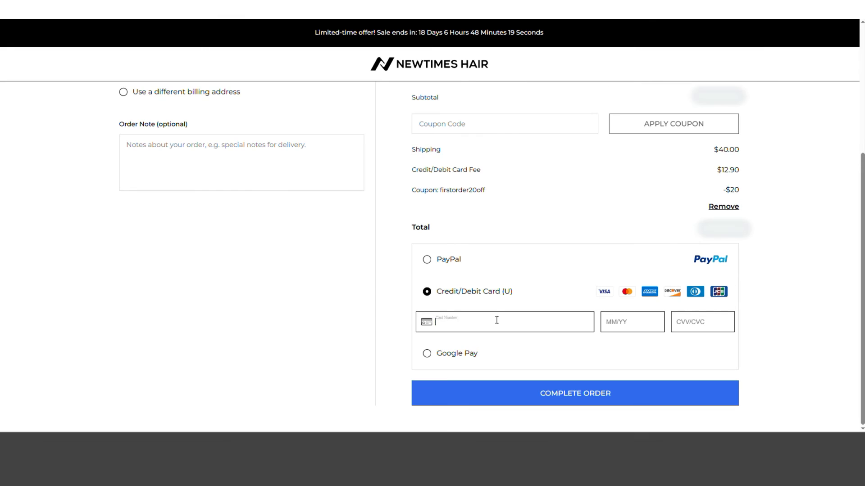
type("4200 0000 0000 0000")
left_click(617, 324)
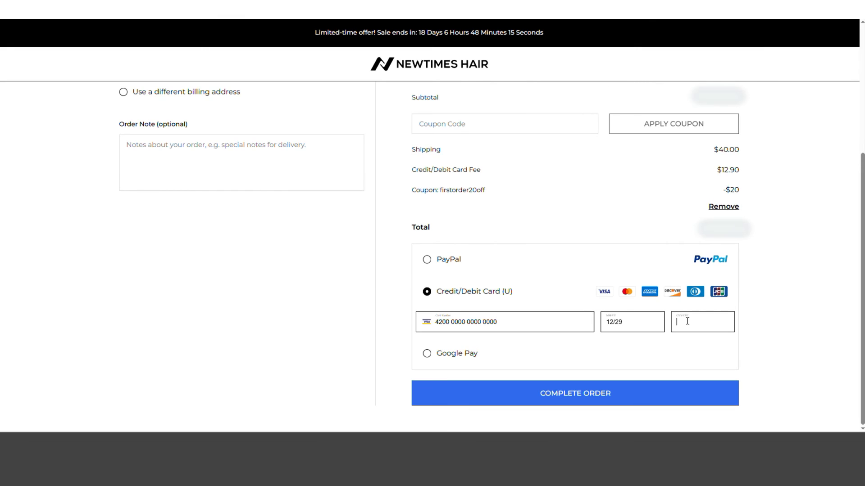
type("123")
left_click(577, 393)
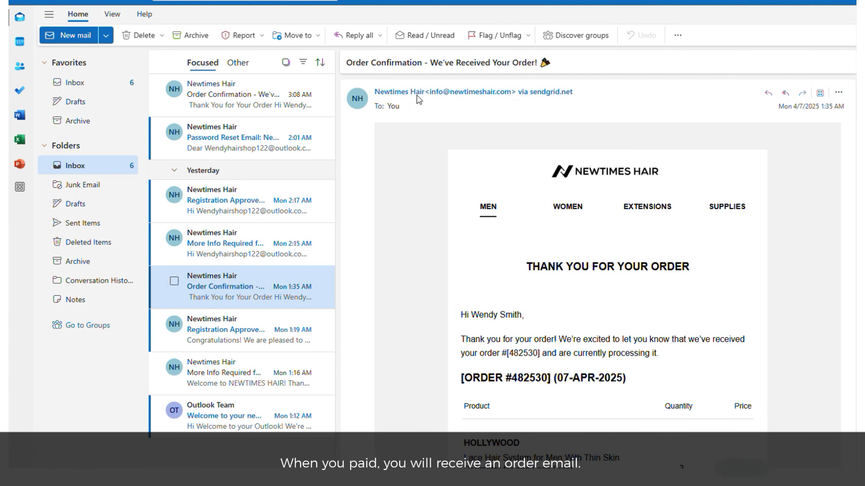
Check the Order Confirmation email in Outlook, then show the ORDERS list in the Newtimes Hair account
left_click_drag(346, 63, 425, 61)
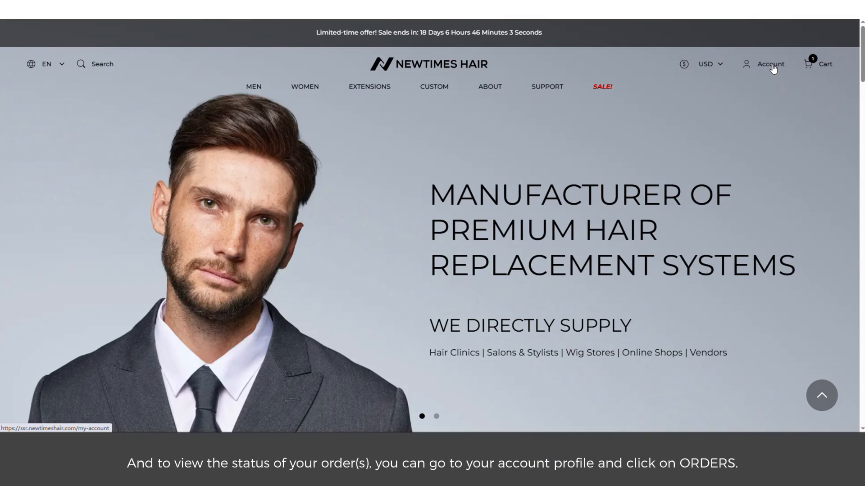
left_click(772, 68)
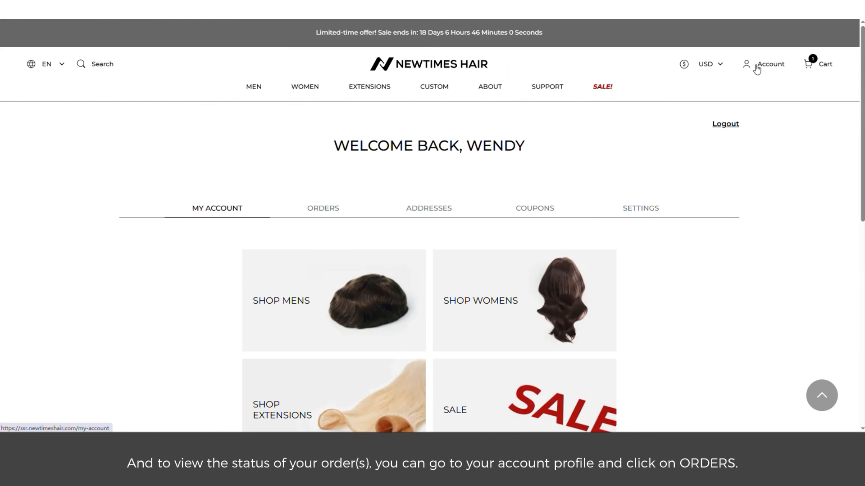
left_click(325, 214)
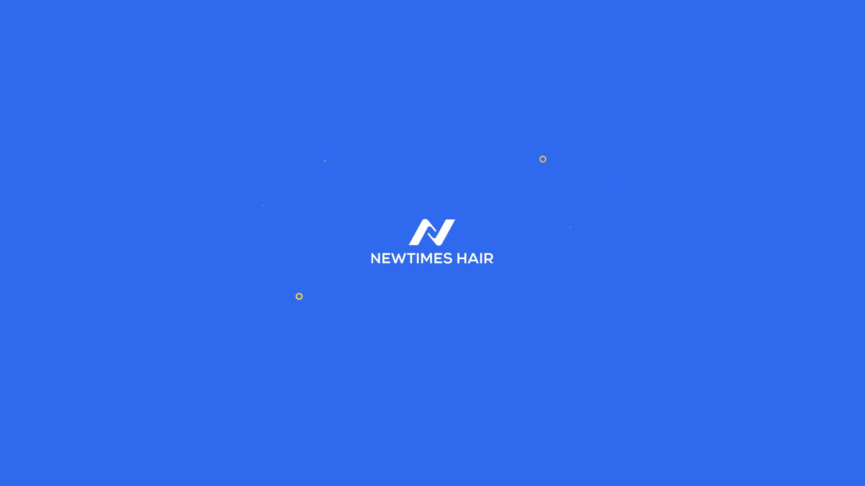